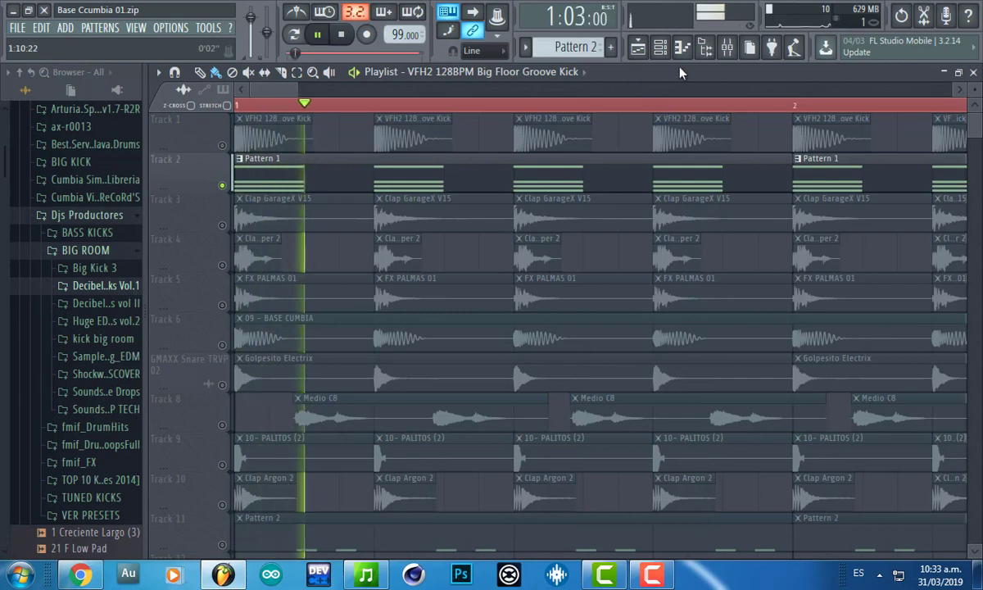
- Examine the Fruity parametric EQ 2 curve on the VES2 Toms 068 mixer track
click(732, 54)
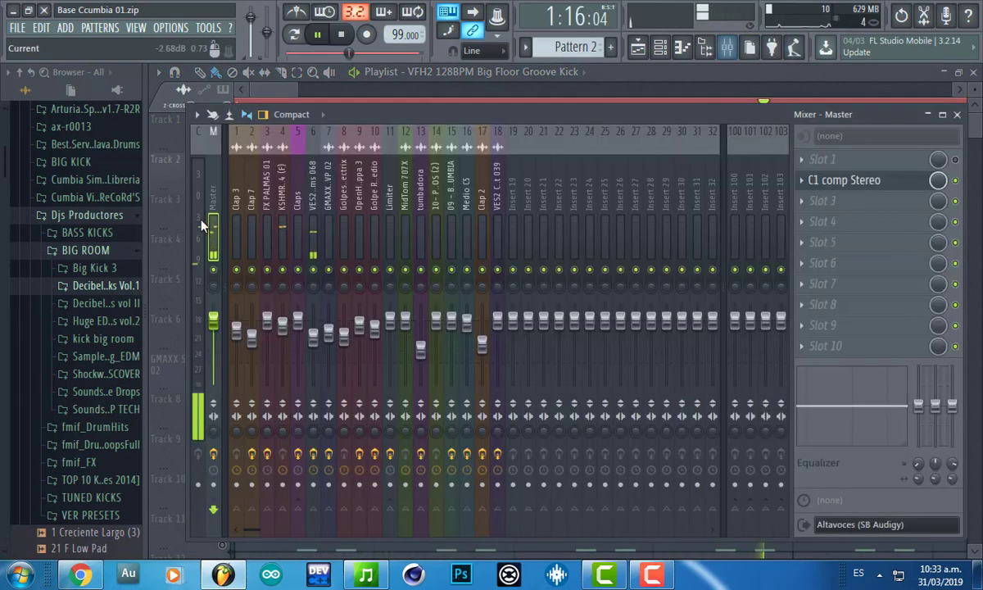
click(315, 230)
click(839, 162)
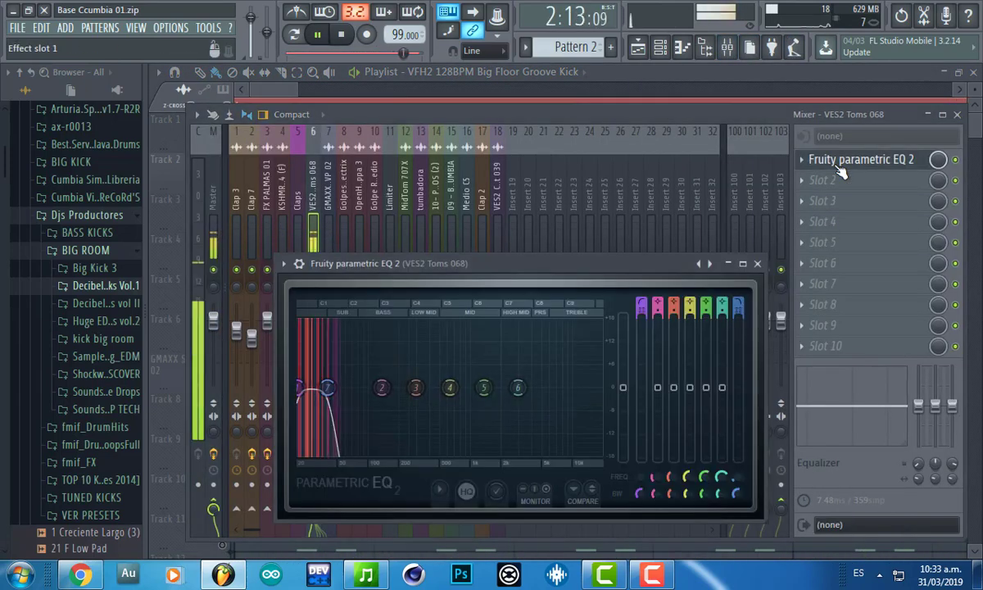
click(551, 75)
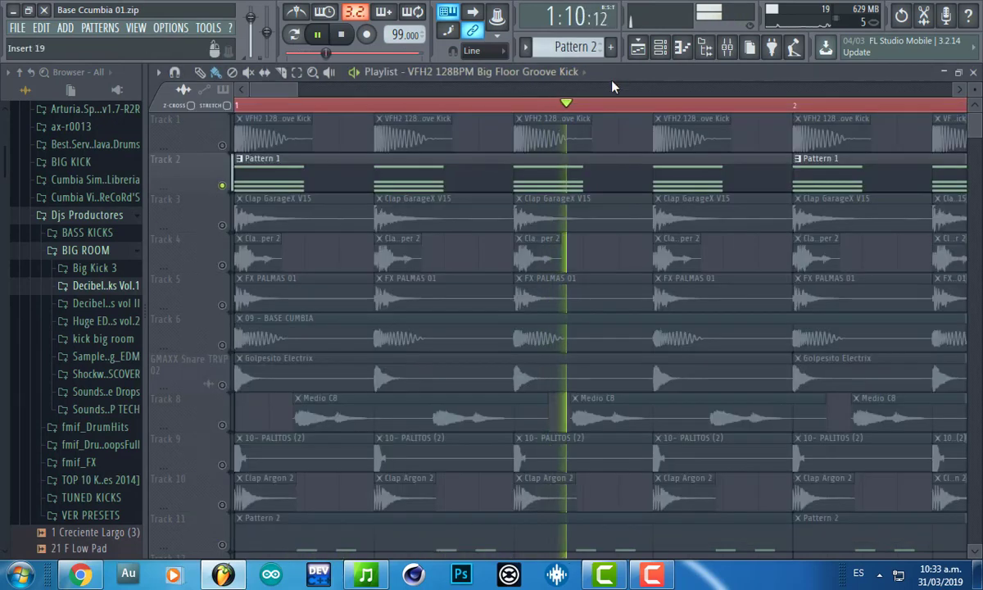
- Solo playlist Track 3, enable Tracks 4, 5, 7 and 9 with it, and listen to the layered percussion
right_click(221, 225)
click(221, 264)
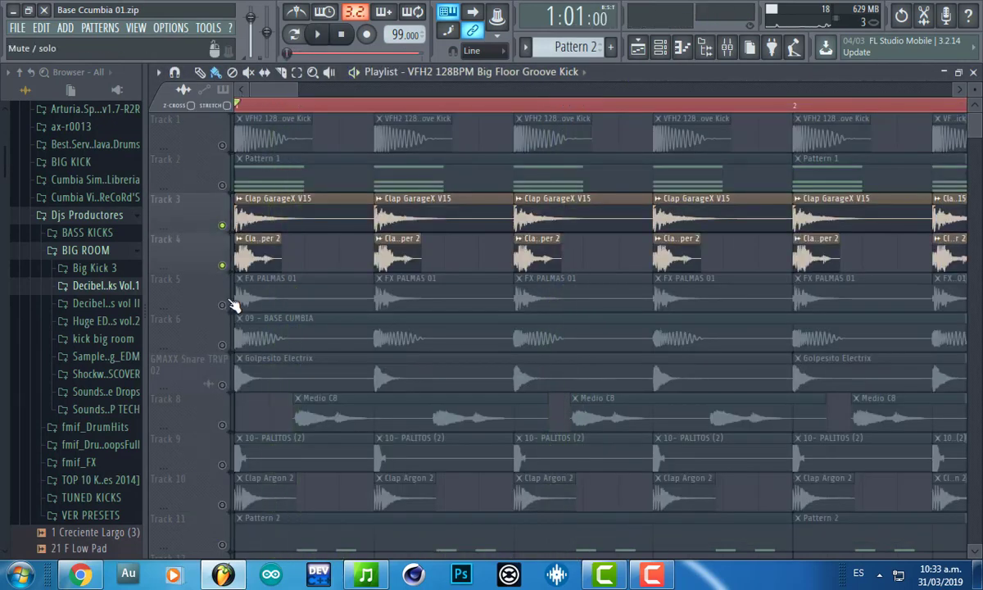
click(221, 305)
click(221, 384)
key(space)
key(space)
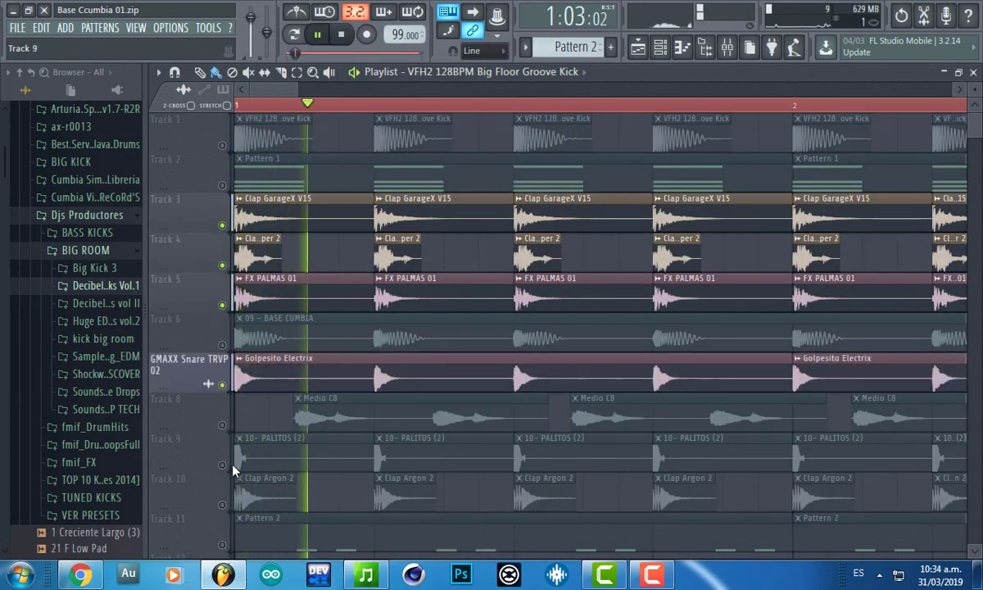
key(space)
click(222, 464)
key(space)
scroll(603, 136, down, 1)
scroll(674, 114, up, 1)
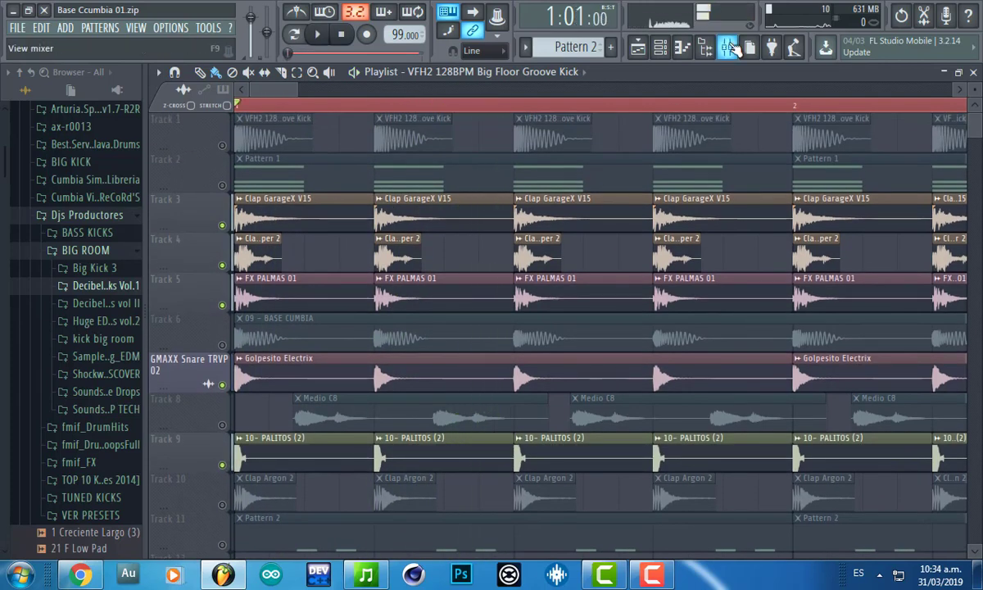
- Examine OneKnob Louder Stereo and Soundgoodizer on the Claps mixer track, toggling Soundgoodizer to hear its effect
key(F9)
click(295, 237)
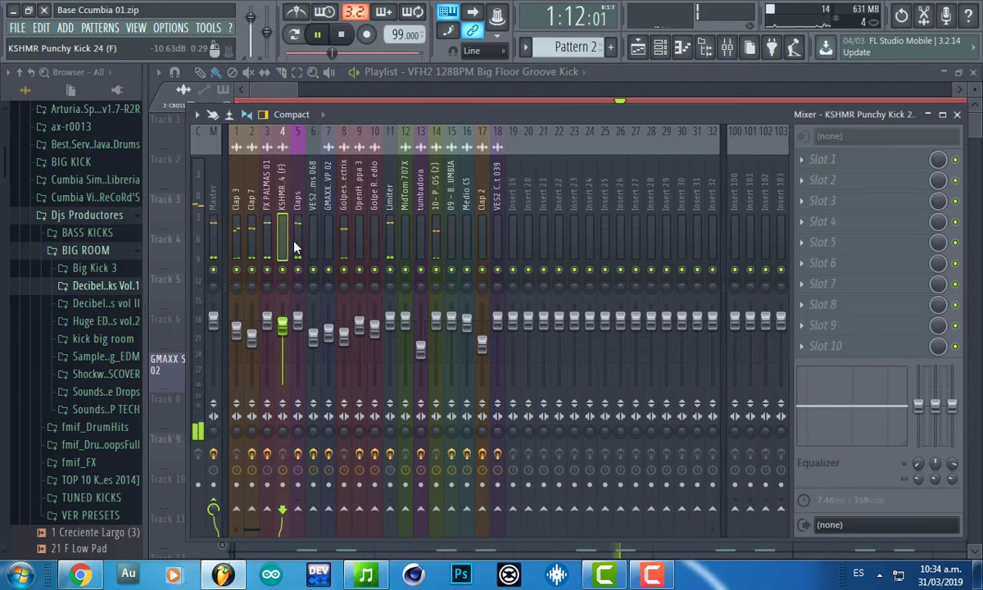
click(871, 181)
click(871, 162)
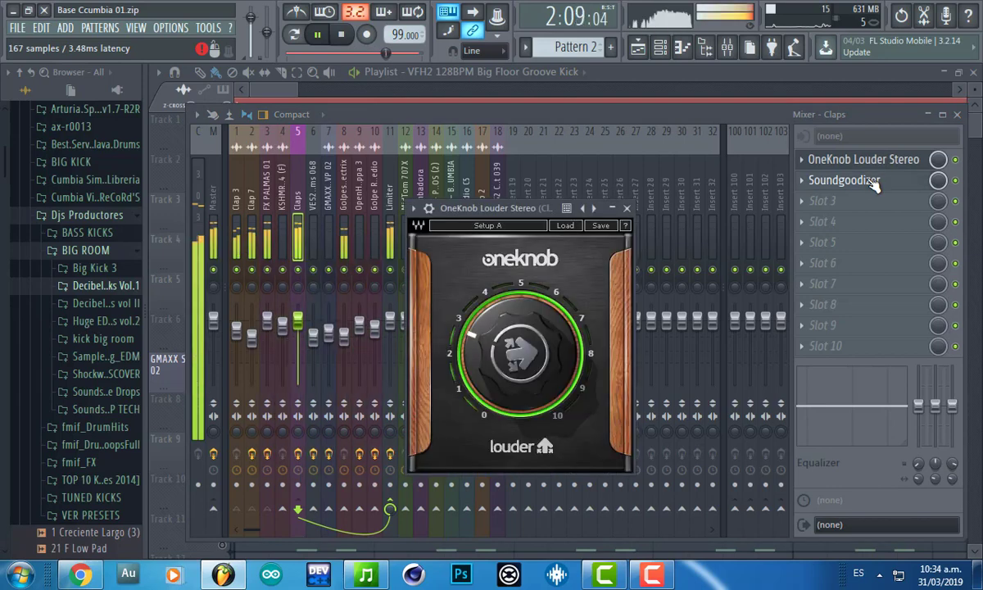
click(872, 182)
click(956, 181)
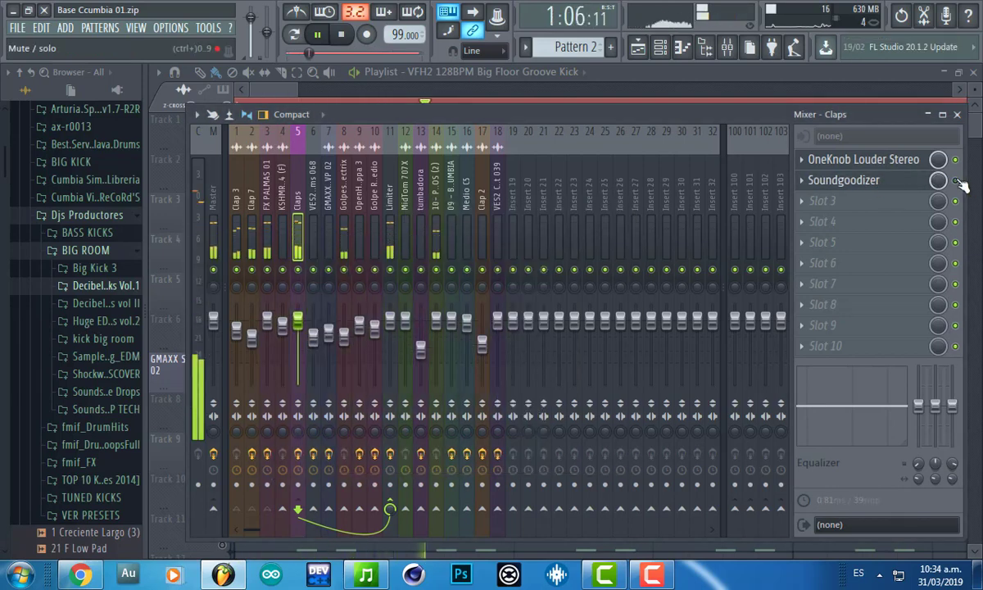
- Examine the Fruity parametric EQ 2 and L3-LL Ultra Stereo settings on the FX PALMAS 01 mixer track
click(263, 201)
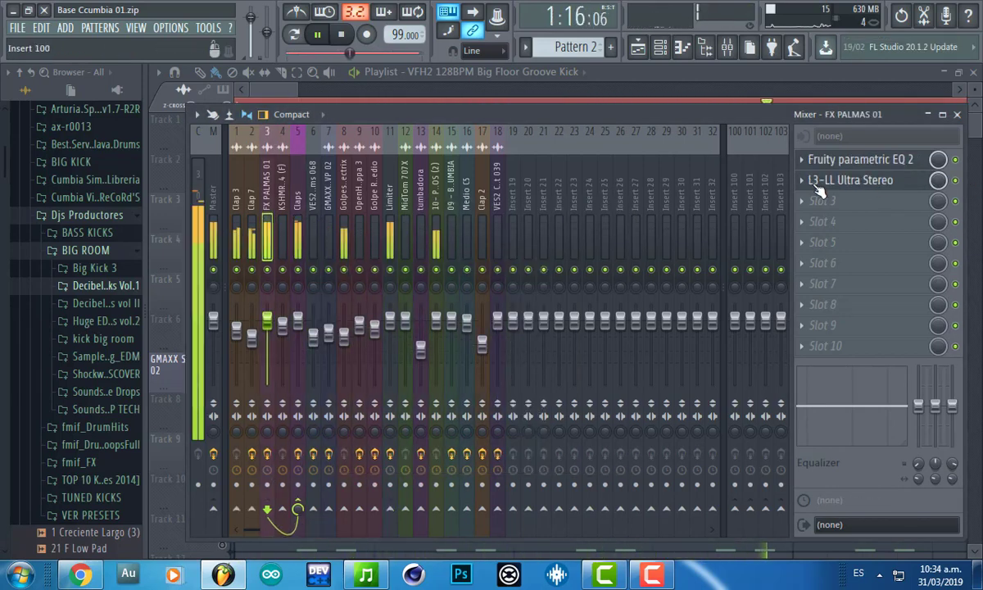
click(872, 160)
click(872, 181)
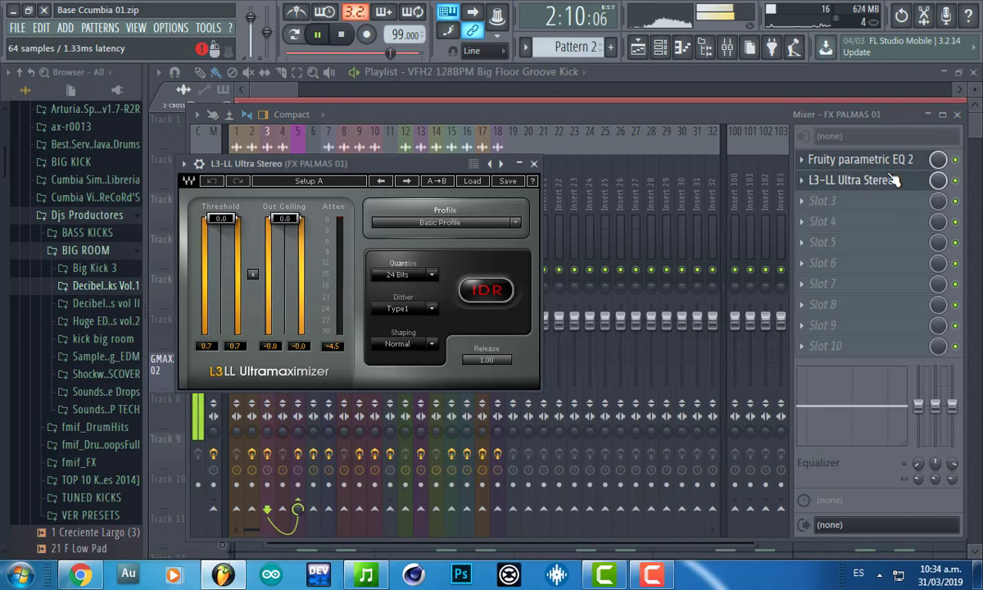
click(462, 123)
- Check the effect slots of the Clap 7 and Clap 3 mixer tracks, ending on the Claps track
click(247, 233)
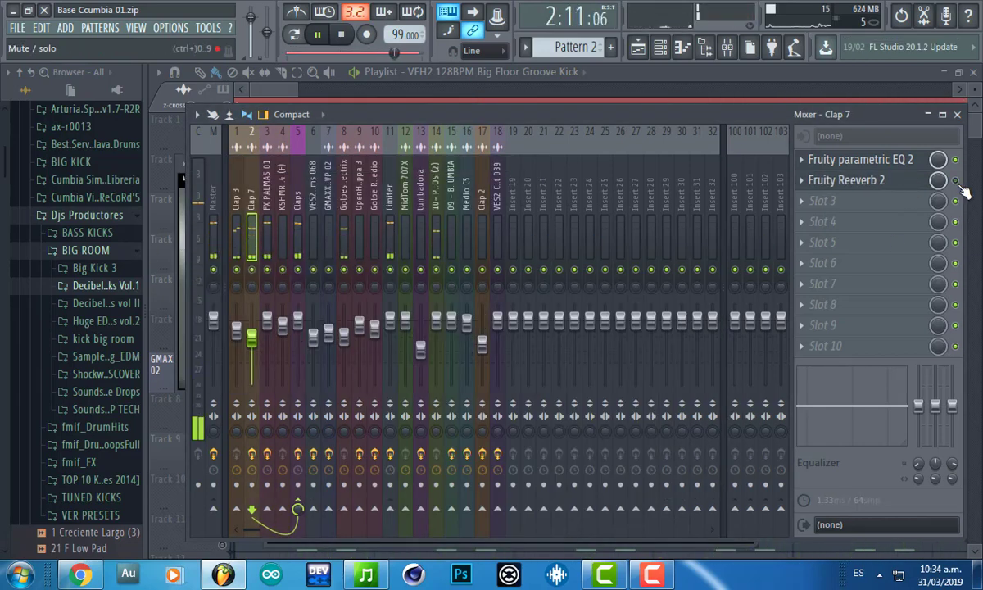
click(236, 200)
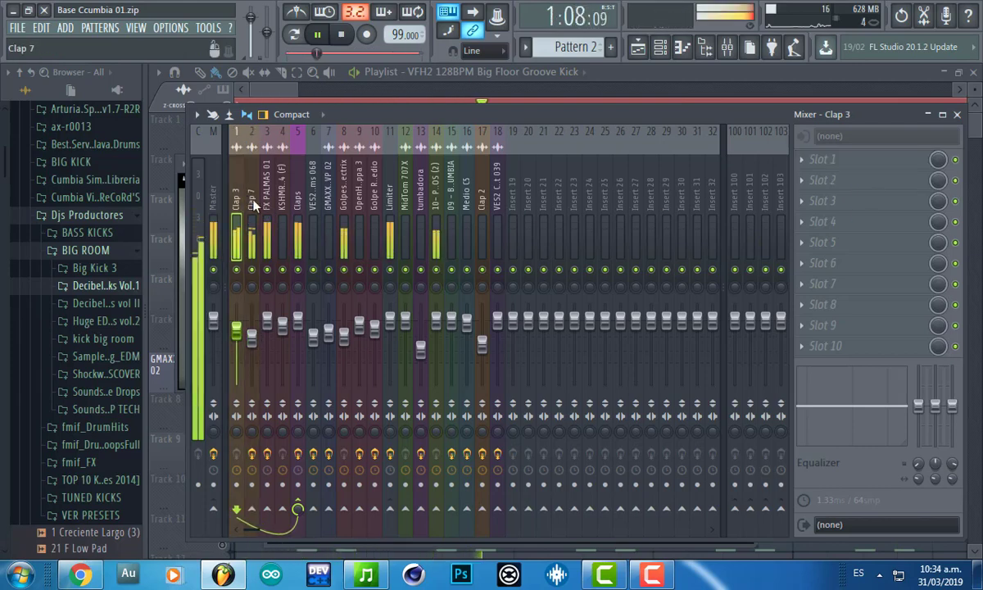
click(297, 205)
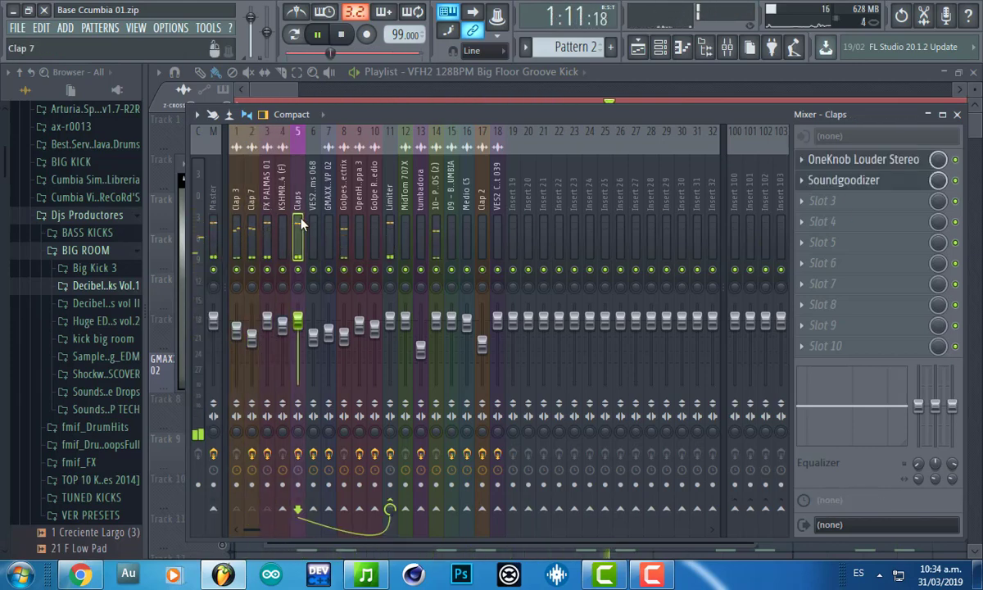
- Compare the Claps track with OneKnob Louder Stereo and Soundgoodizer bypassed and enabled, viewing the effect settings
click(955, 159)
click(955, 180)
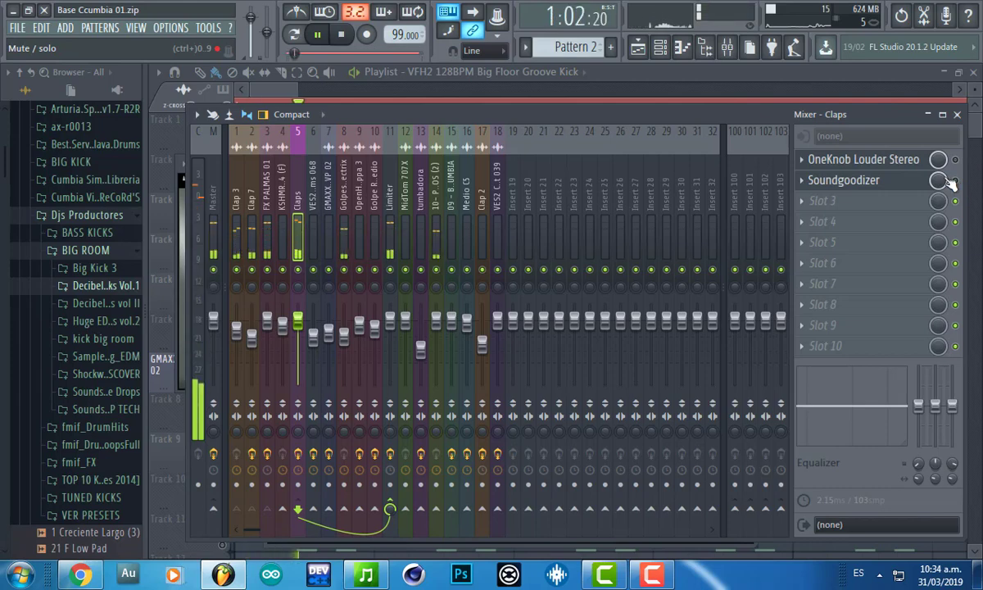
click(843, 180)
click(842, 159)
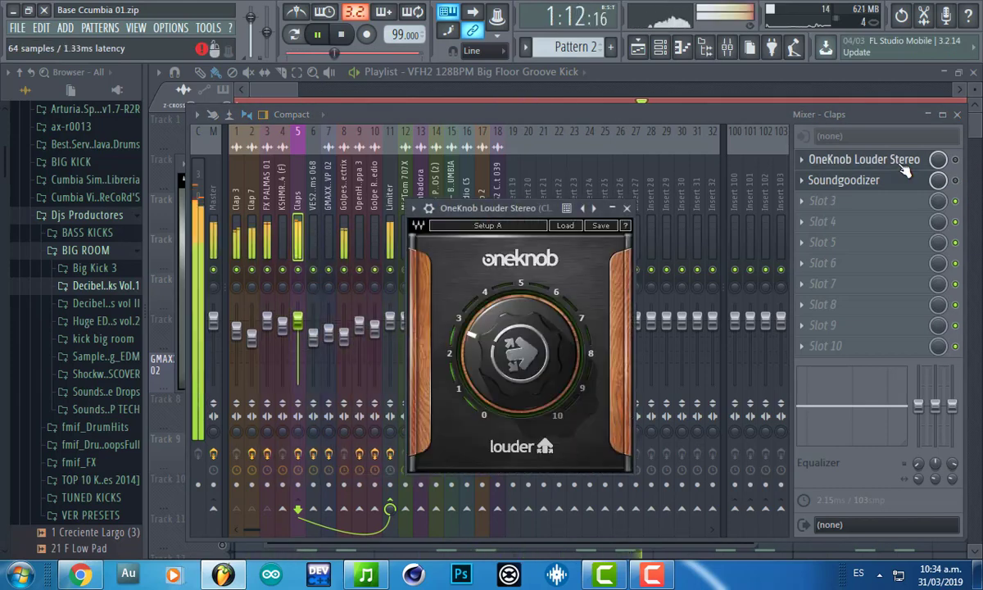
click(955, 159)
click(954, 181)
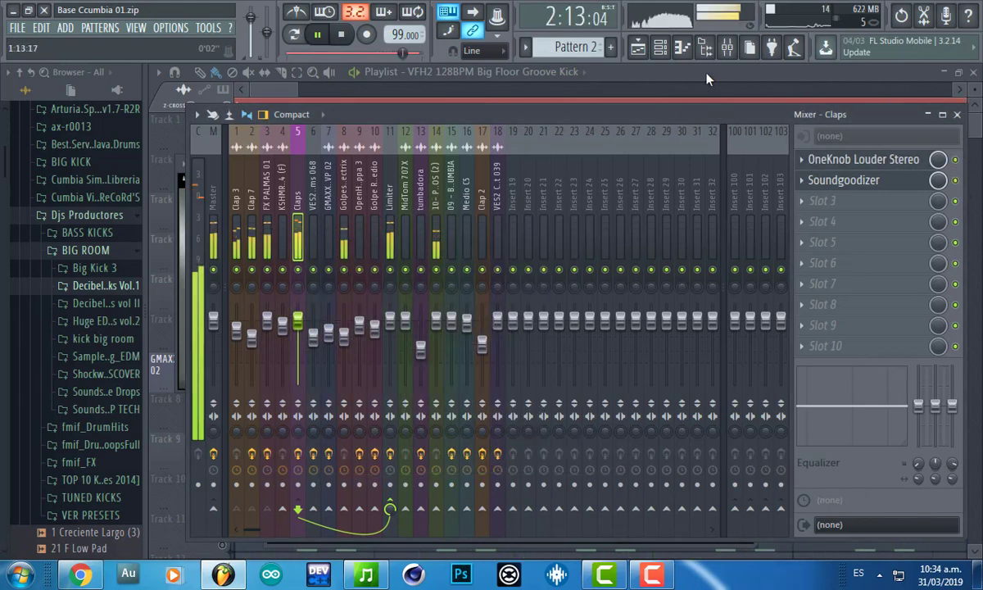
- Stop playback, solo playlist Track 8 together with Track 11, and play the two
key(F9)
key(space)
right_click(197, 391)
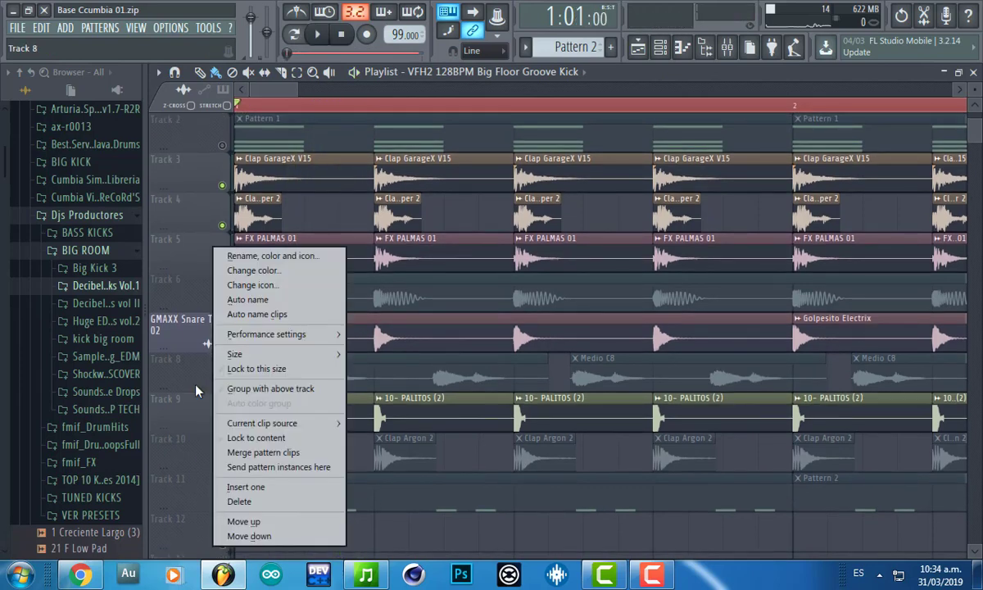
click(195, 386)
right_click(223, 386)
click(222, 504)
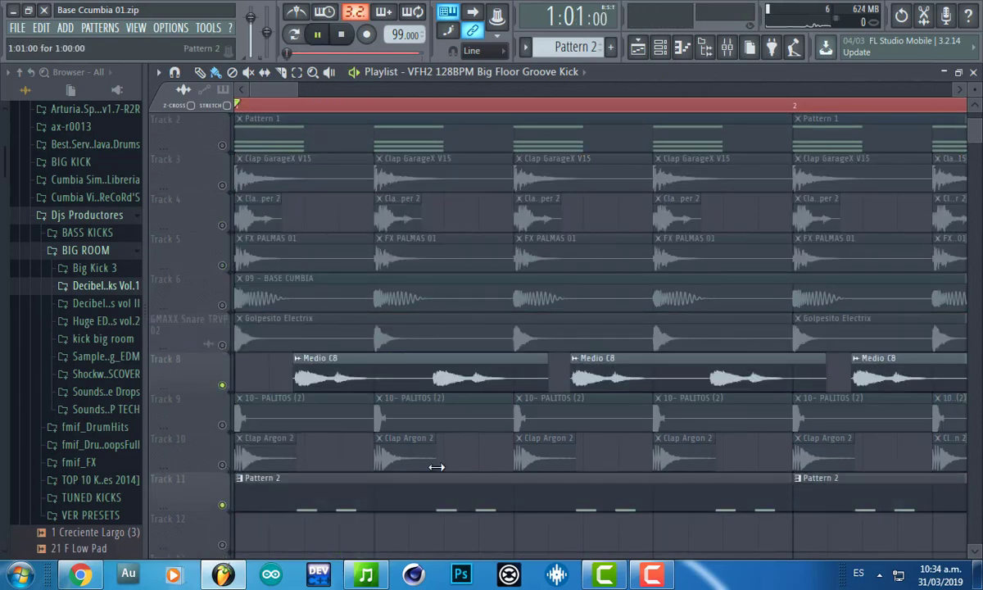
key(space)
- Open Pattern 2, examine the effects on the VES2 Closed Hihat 039 mixer track, and toggle them to compare the sound
double_click(355, 492)
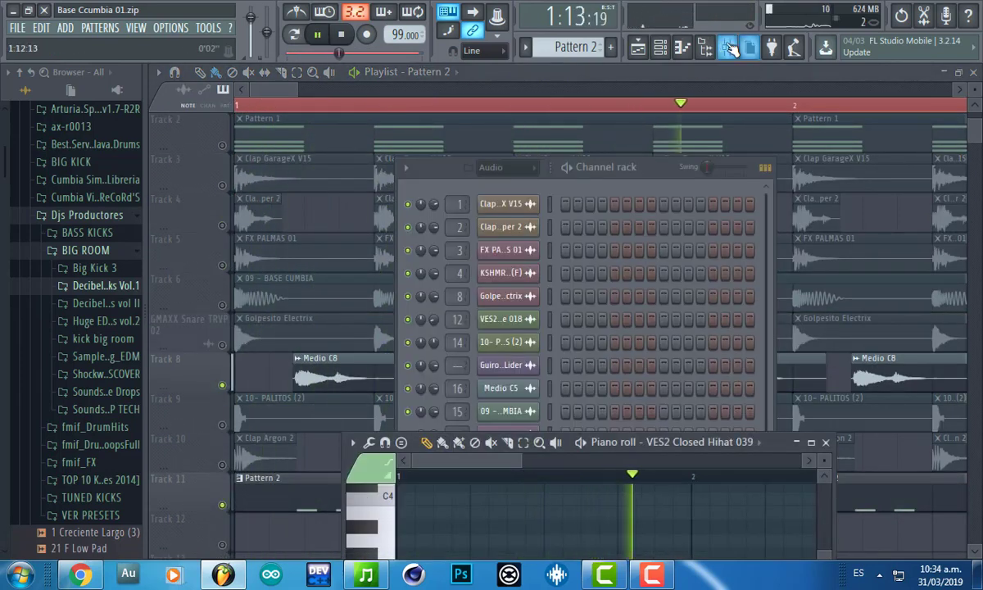
click(727, 48)
click(497, 239)
click(863, 161)
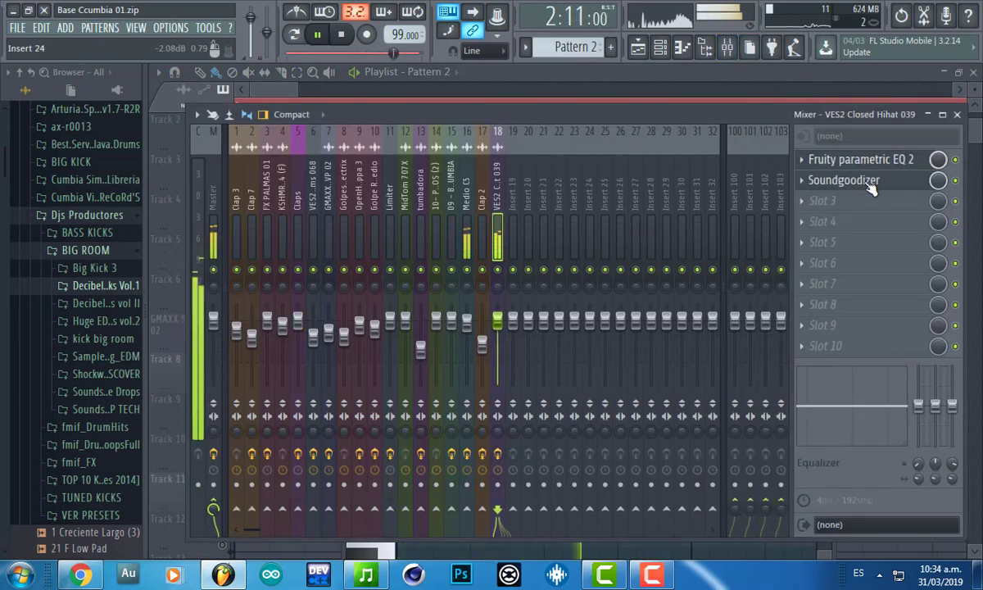
click(869, 181)
key(Escape)
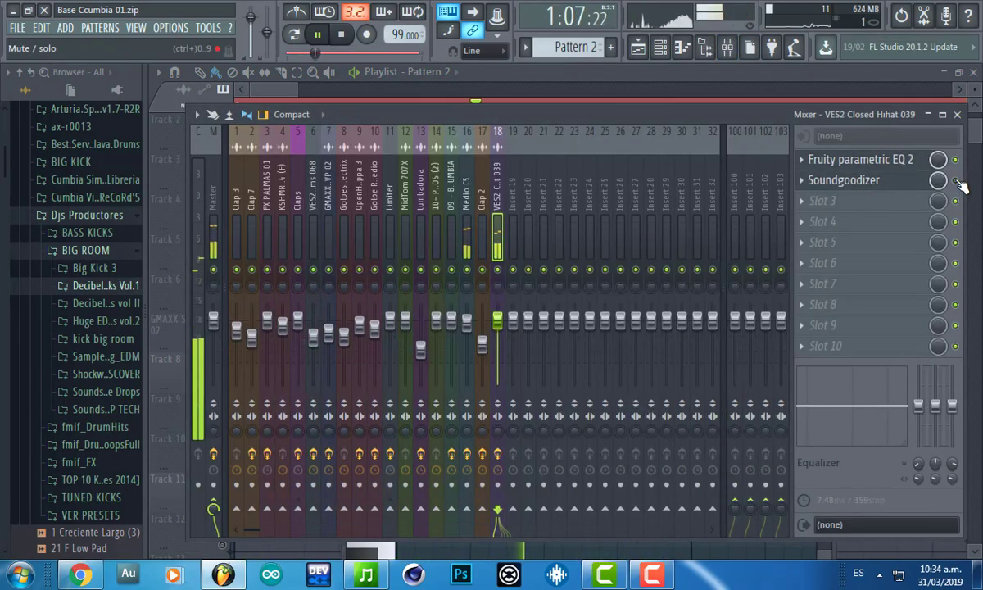
click(955, 161)
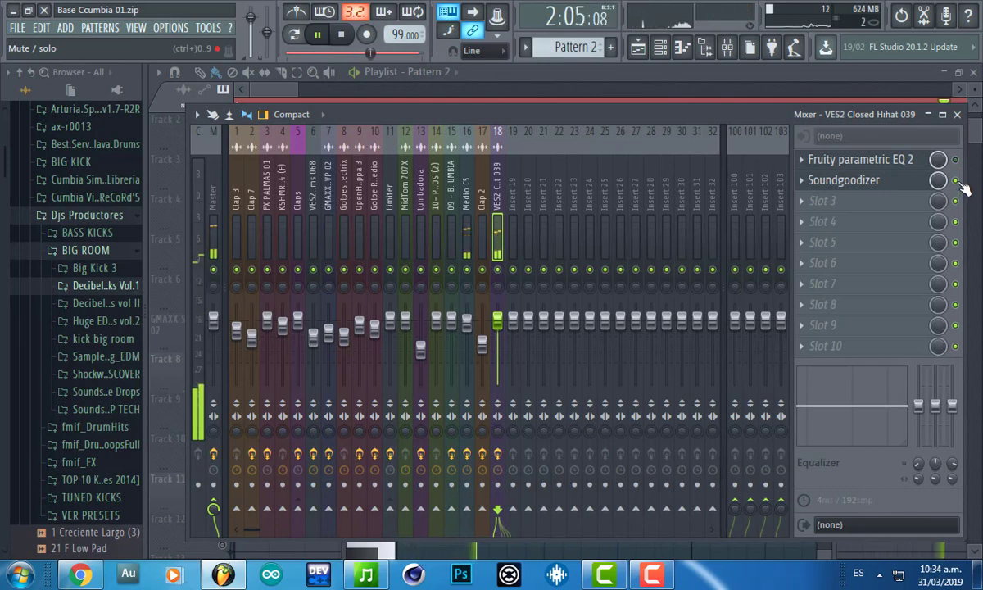
- Examine the Fruity parametric EQ 2 curve on the Medio C5 mixer track and compare the sound without it
click(466, 212)
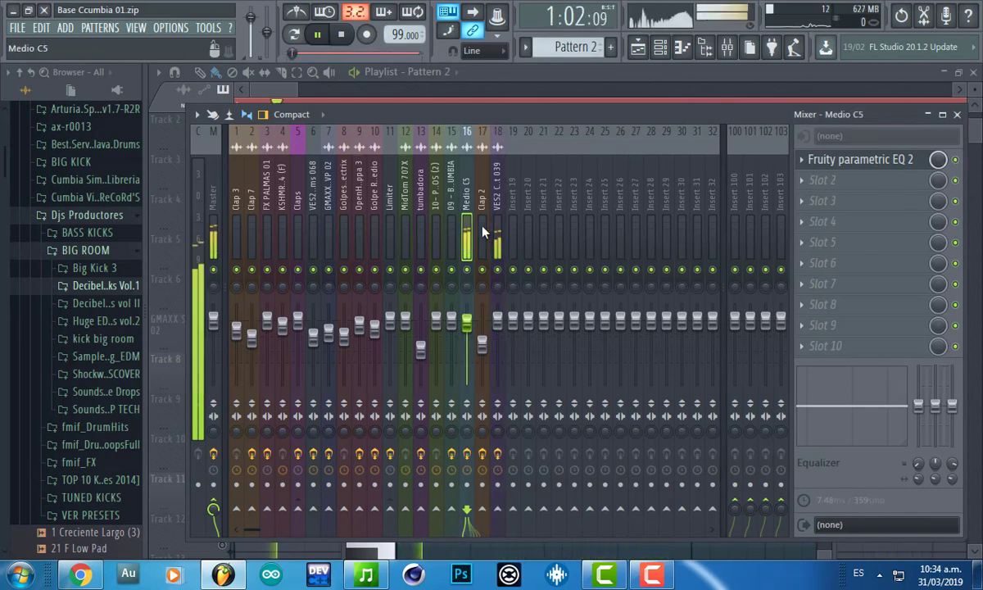
click(874, 164)
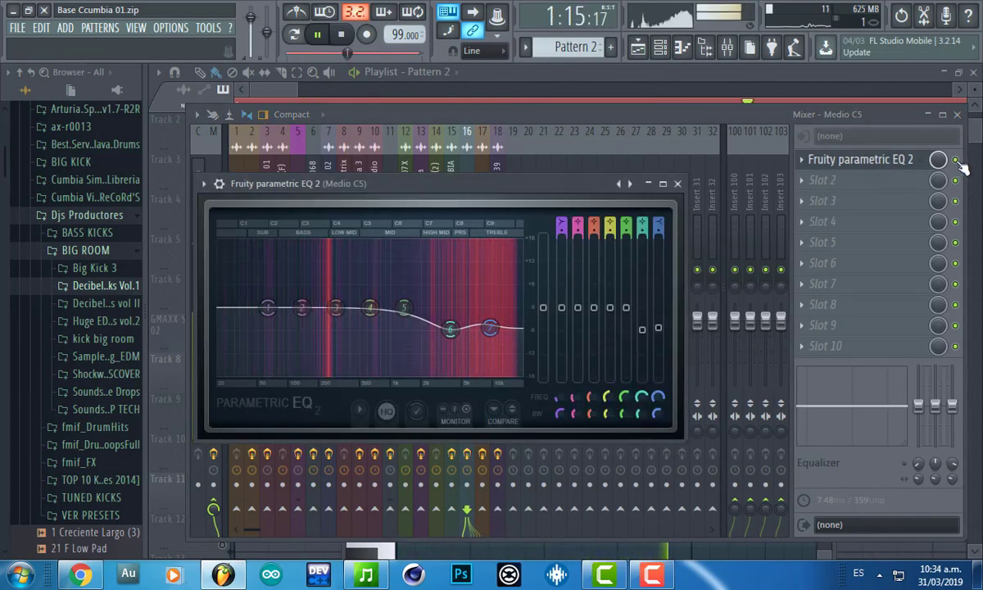
key(Escape)
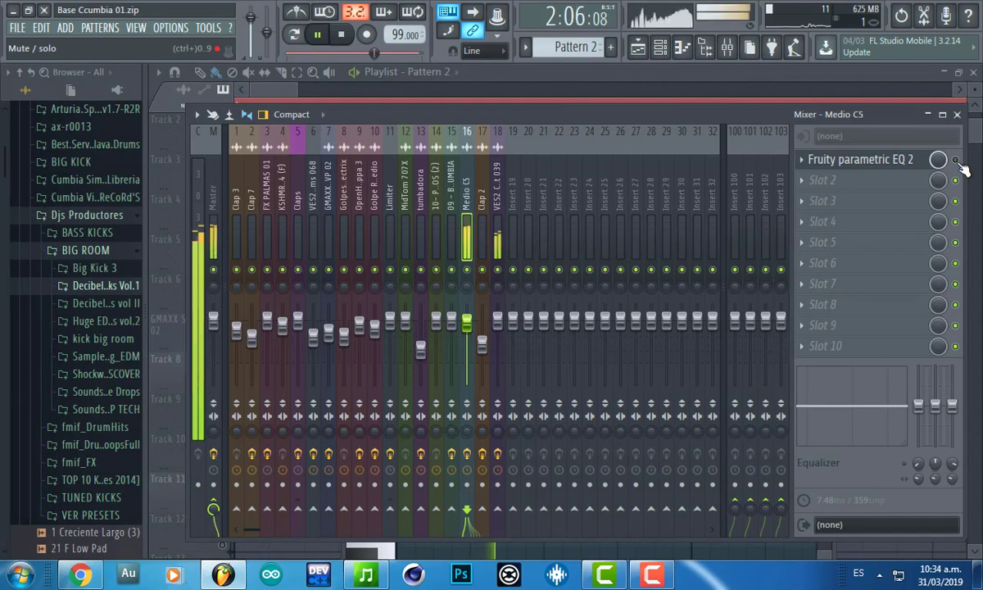
- Re-enable all playlist tracks and play the complete cumbia base
click(778, 79)
key(space)
right_click(223, 225)
right_click(223, 225)
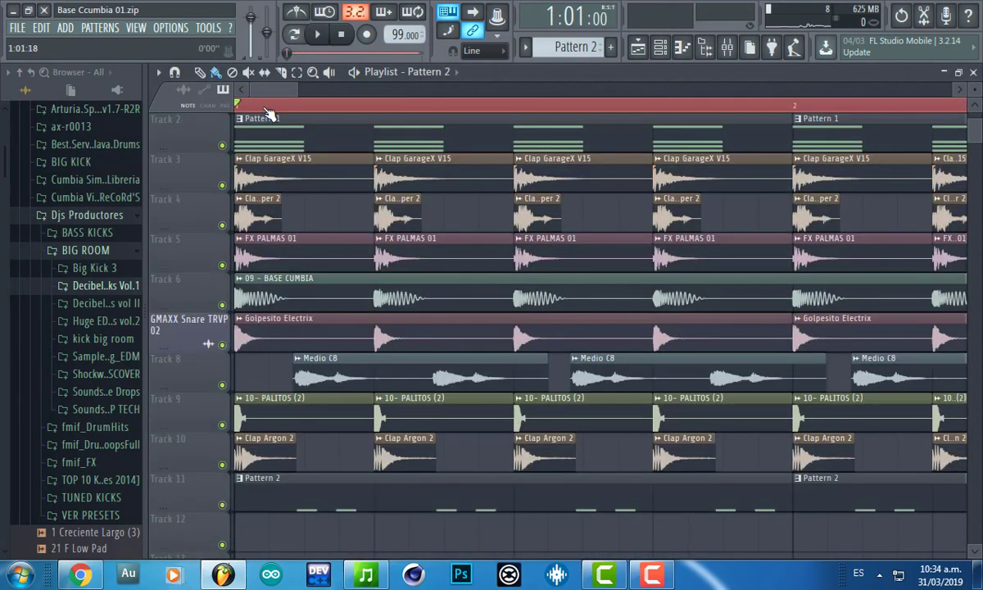
key(space)
scroll(304, 110, down, 4)
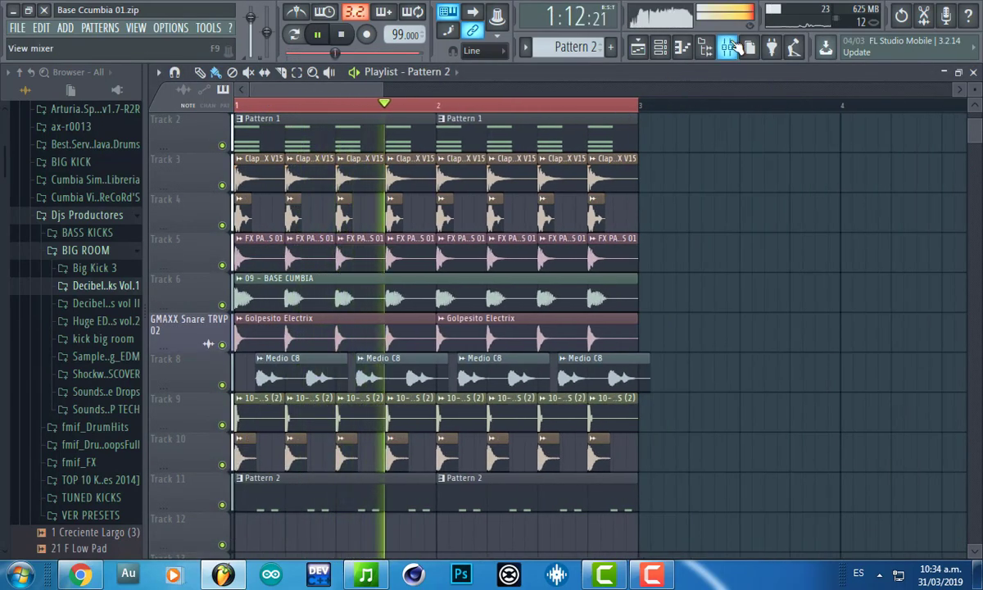
- Examine the C1 comp Stereo compressor settings on the Master mixer track
key(F9)
click(215, 223)
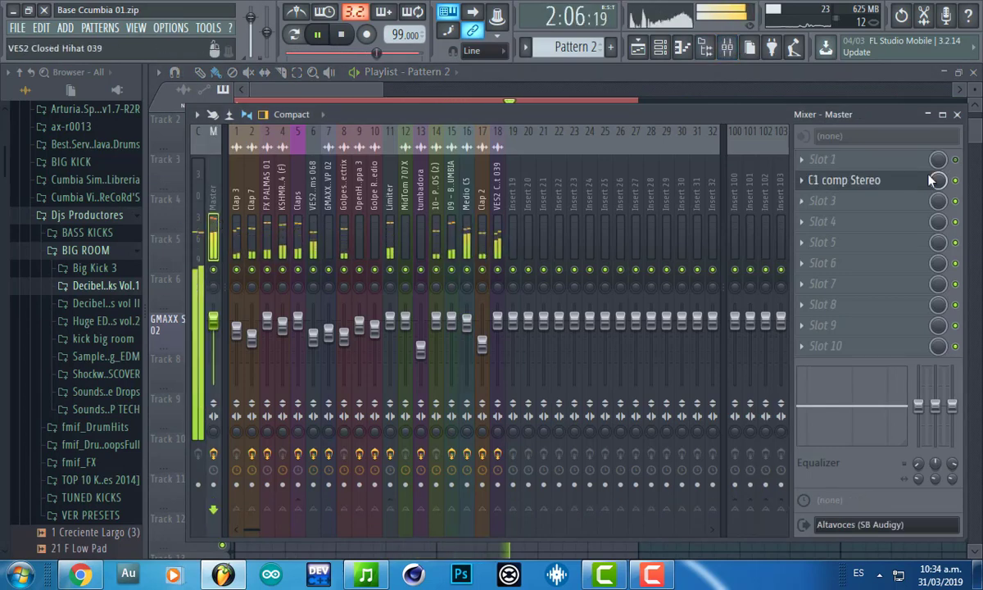
click(835, 179)
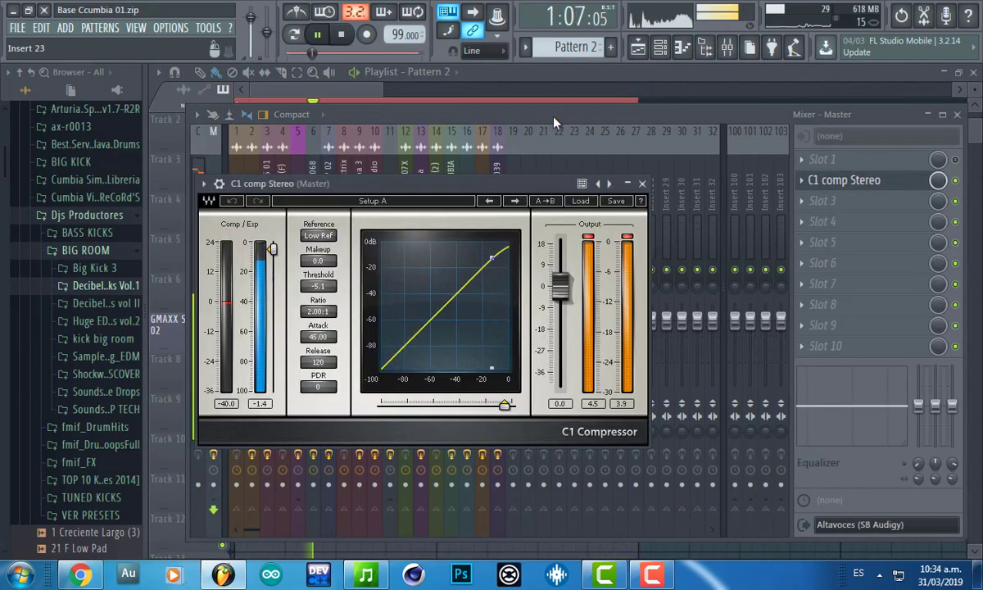
key(Escape)
key(Escape)
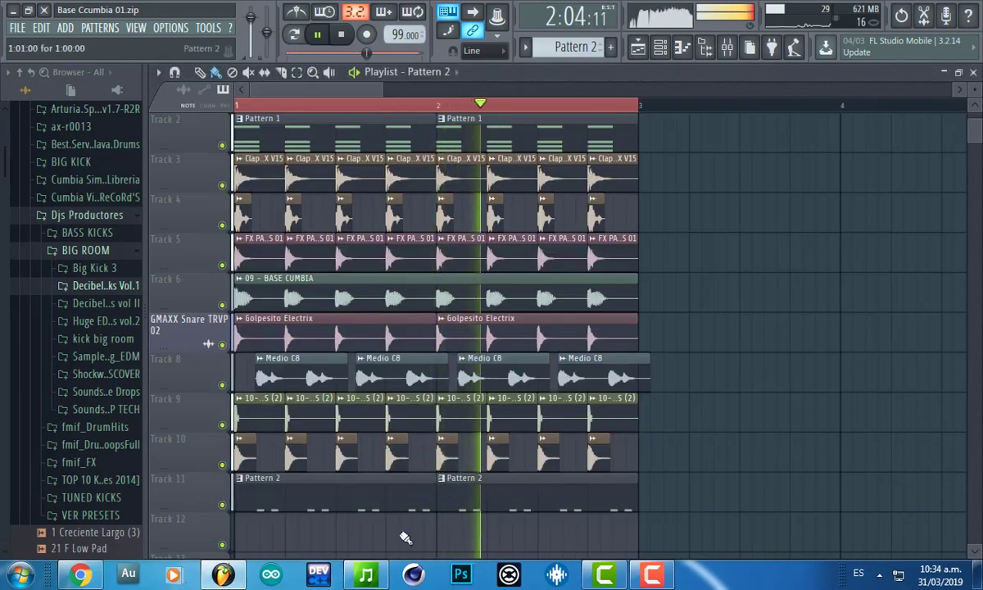
- Stop playback, switch to ACID Music Studio, and play the Ráfaga - Engañadora project from the start while examining its tracks
key(space)
click(365, 580)
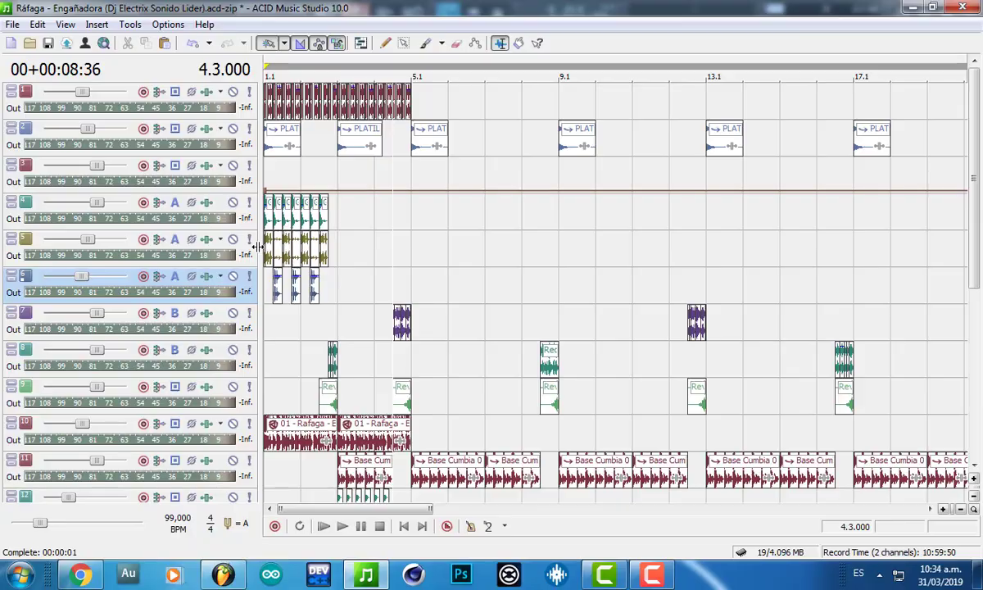
click(270, 334)
scroll(270, 334, down, 5)
scroll(269, 334, up, 6)
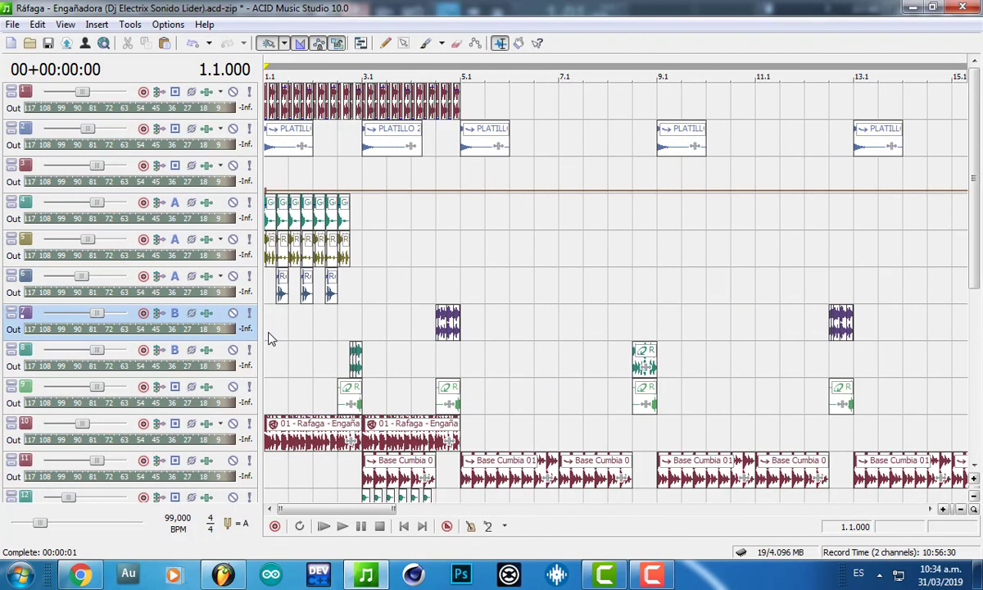
key(space)
drag(975, 245, 975, 344)
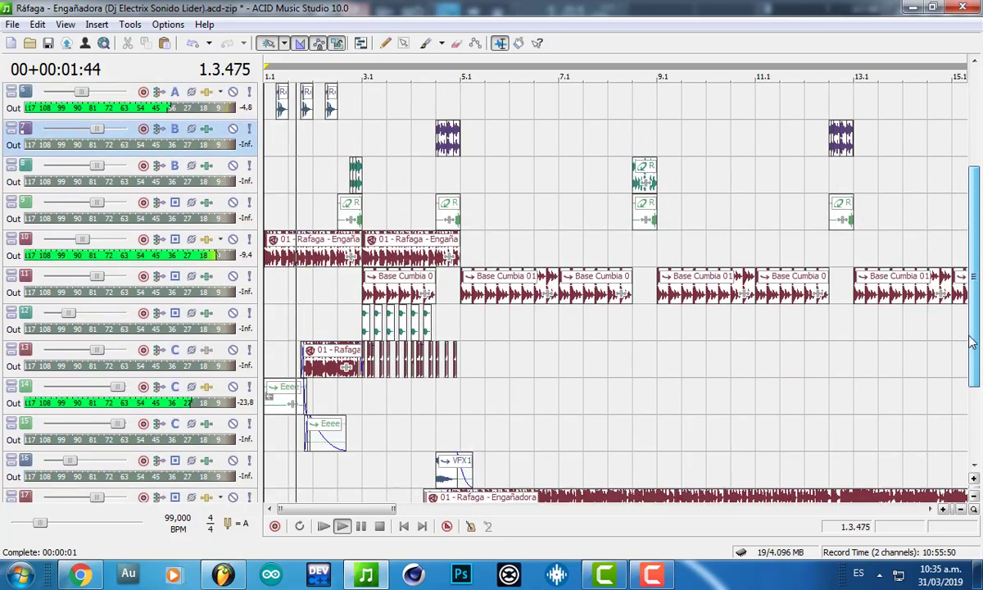
scroll(289, 406, up, 5)
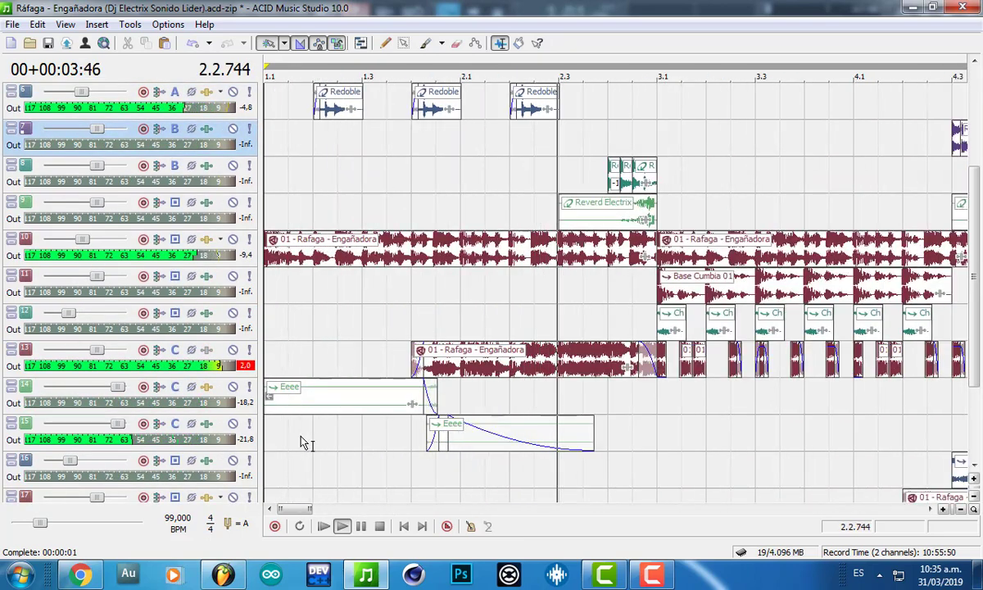
- Stop playback, solo tracks 13, 14 and 15, and play them from the start of the project
scroll(303, 442, down, 2)
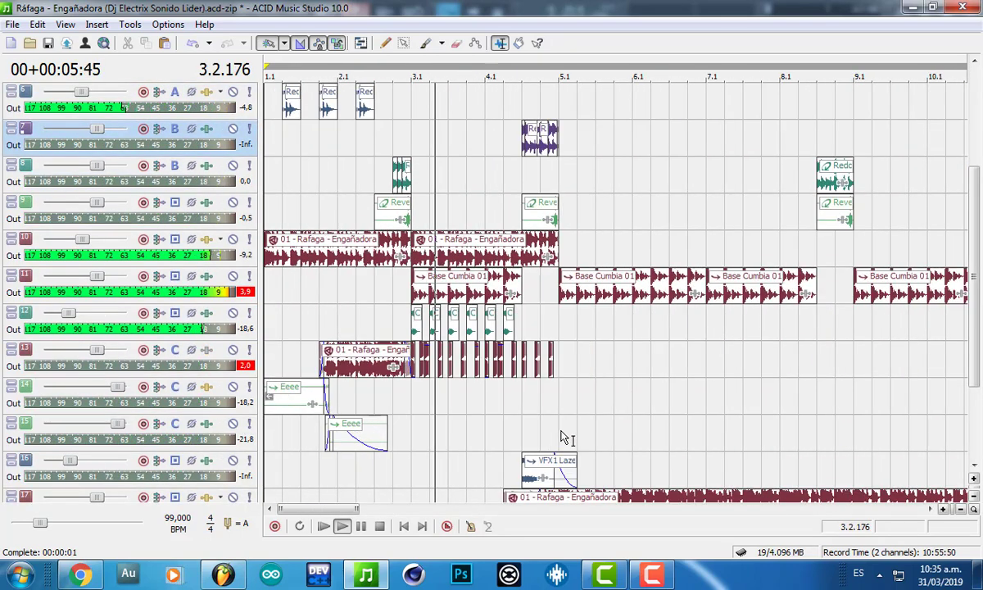
scroll(309, 439, up, 2)
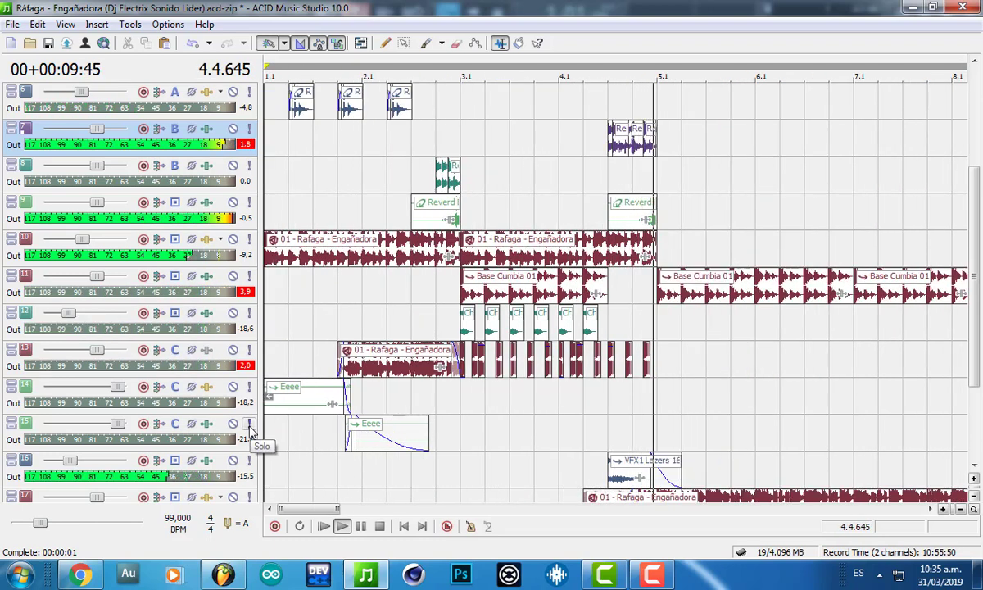
key(space)
click(250, 423)
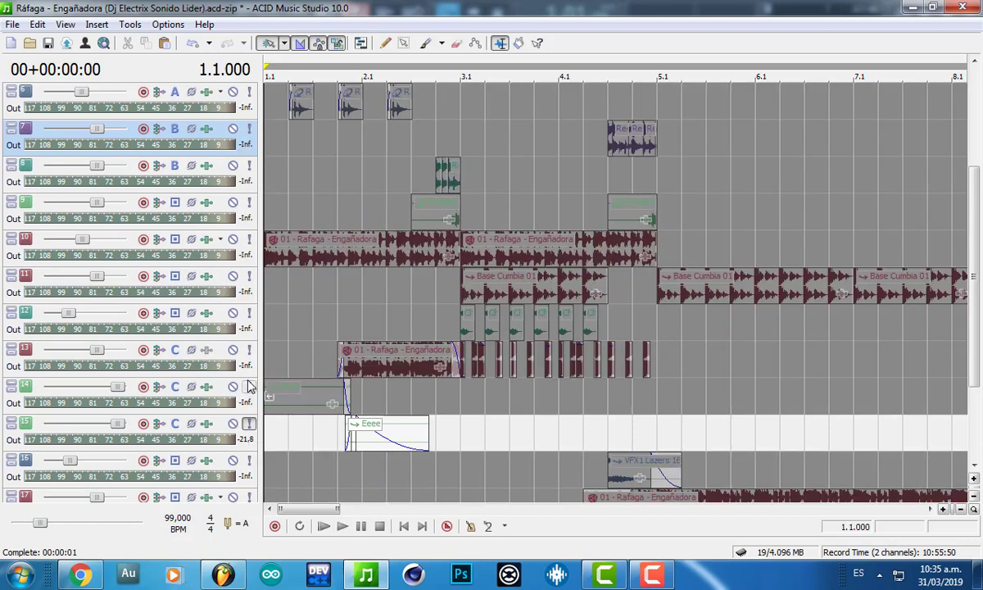
click(249, 386)
click(249, 350)
key(space)
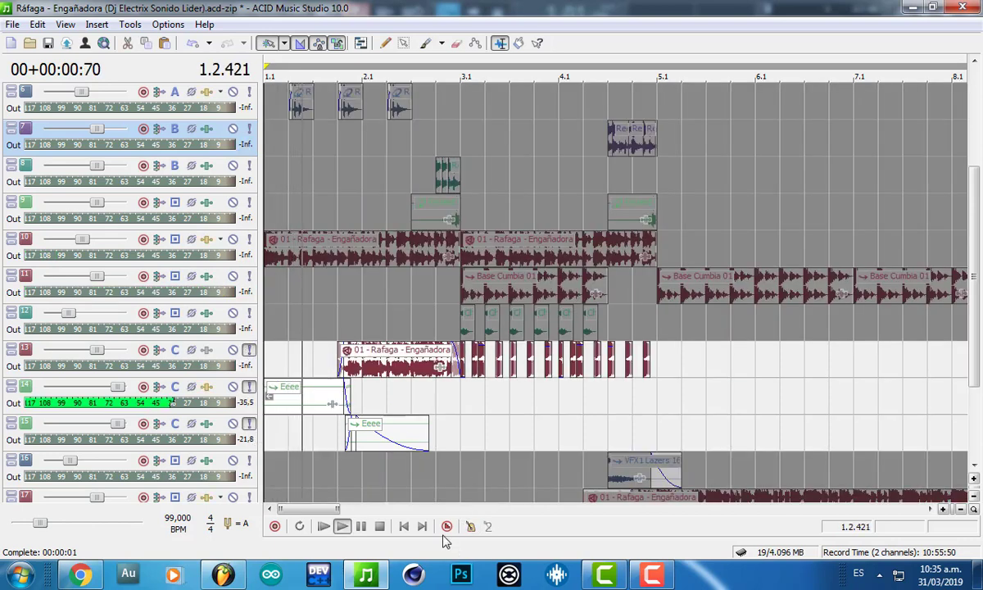
- Bring up the mixing console with all channels shown and open the Bus C effects chain
drag(451, 538, 451, 346)
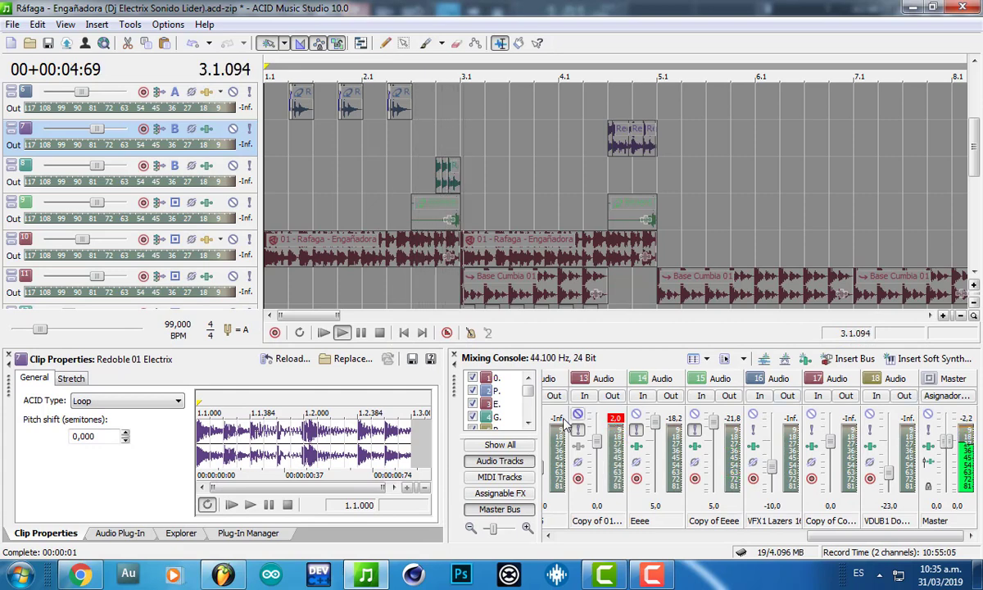
click(509, 445)
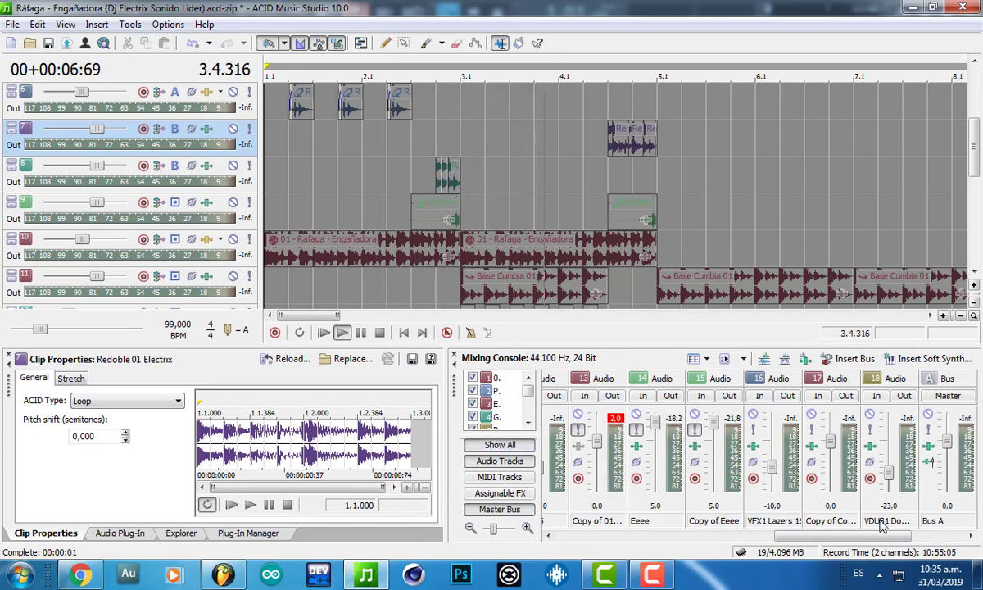
drag(888, 538, 957, 510)
click(870, 449)
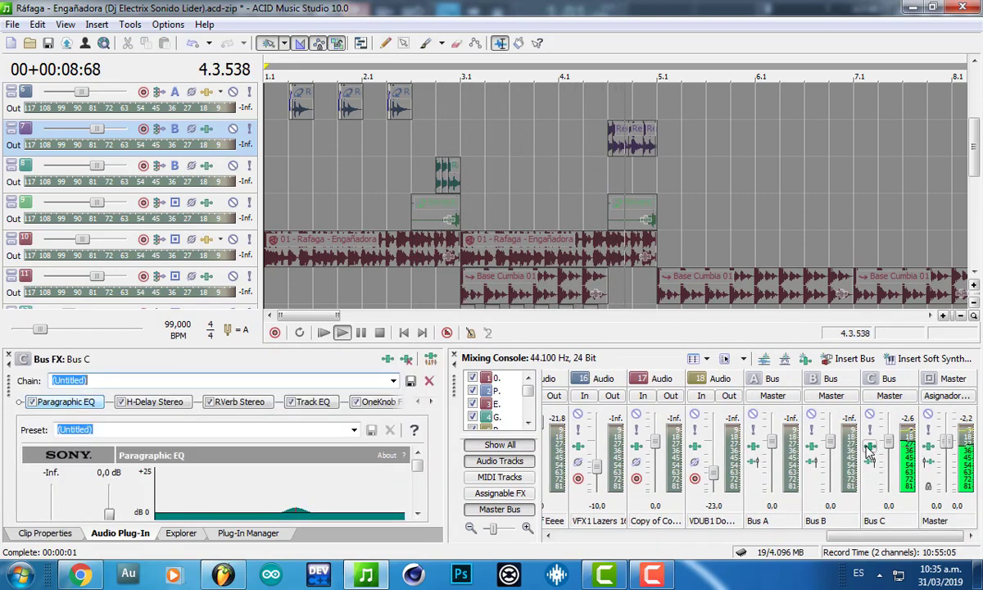
- Enlarge the plug-in area and examine the Bus C effects, from RVerb and Track EQ to OneKnob Filter, Resonant Filter and dbx-160
click(275, 201)
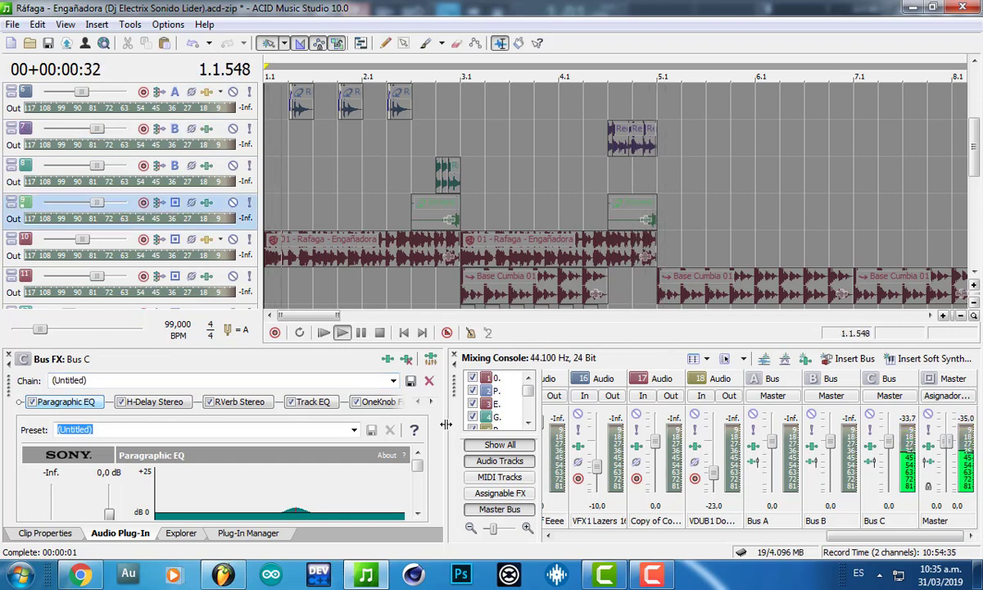
drag(445, 423, 760, 423)
drag(621, 347, 621, 161)
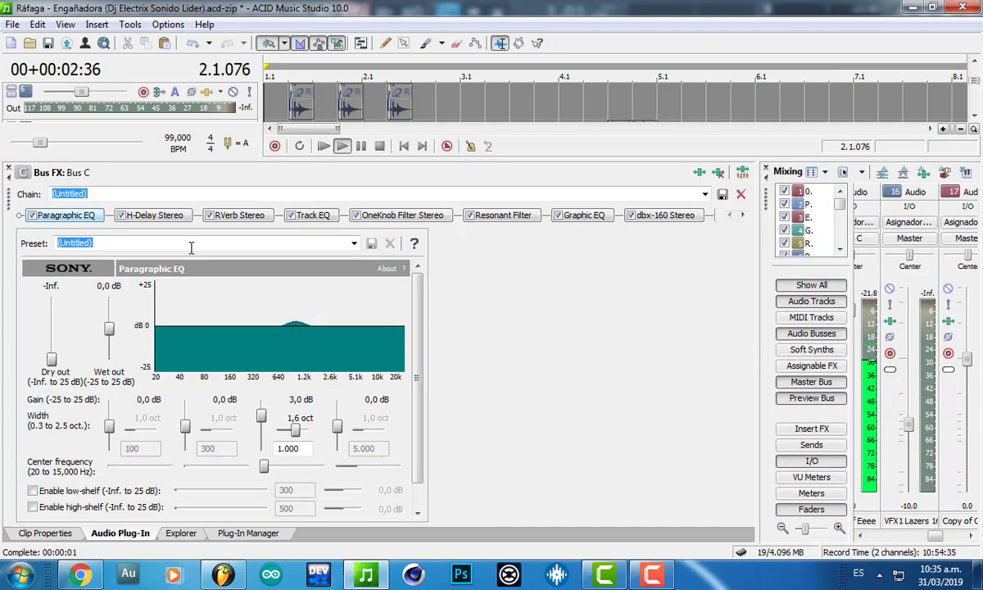
click(229, 215)
click(303, 214)
click(400, 215)
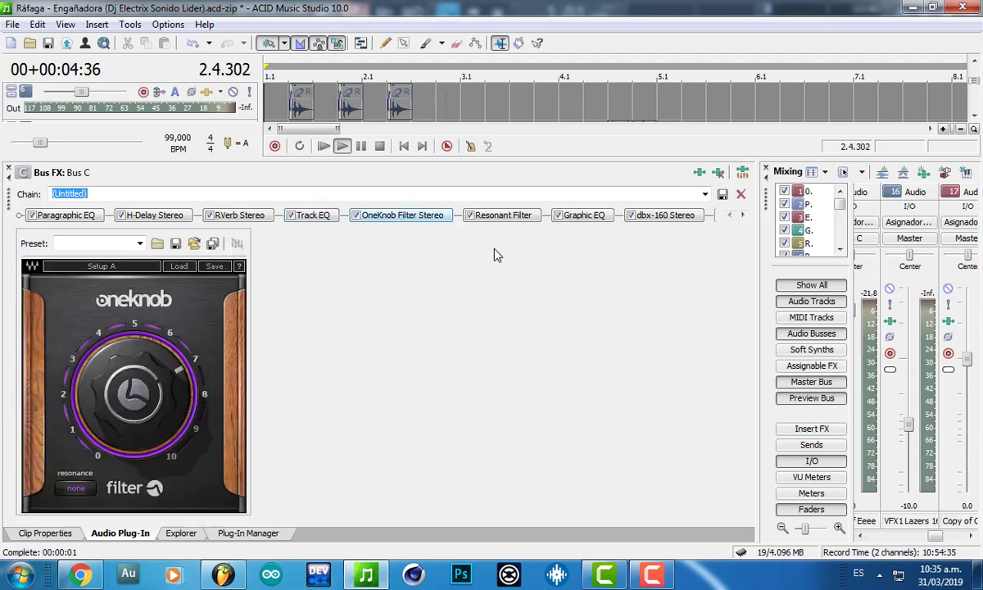
click(508, 215)
click(408, 218)
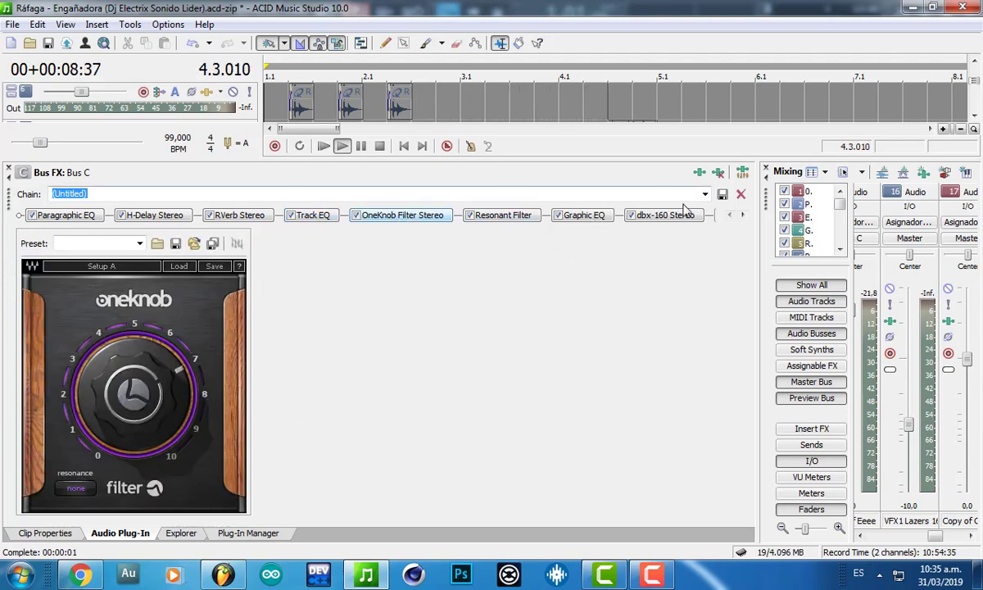
click(648, 212)
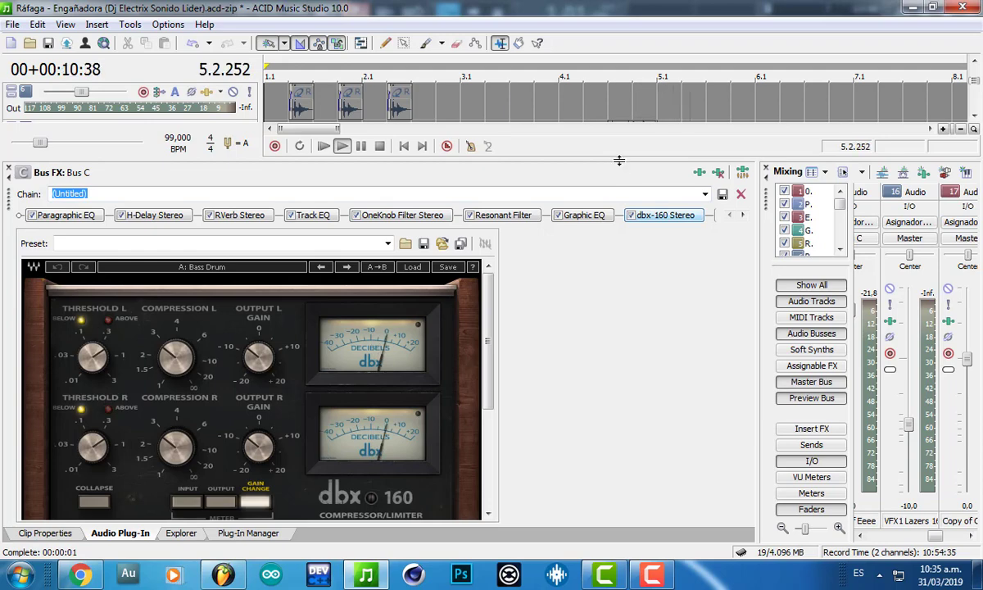
double_click(618, 161)
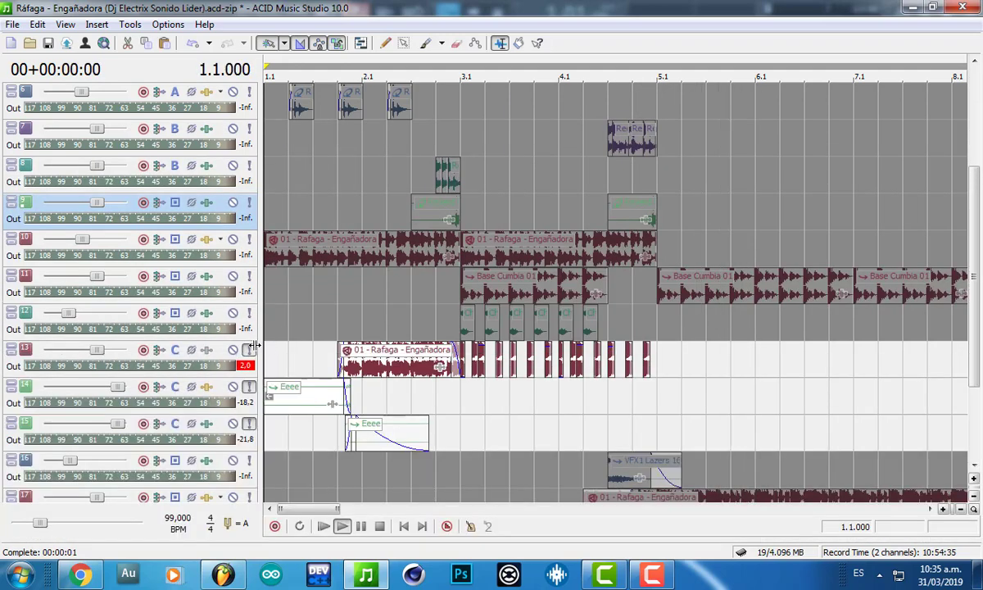
- Unsolo tracks 13, 14 and 15 and play the full remix from the start
click(248, 391)
click(252, 440)
click(248, 426)
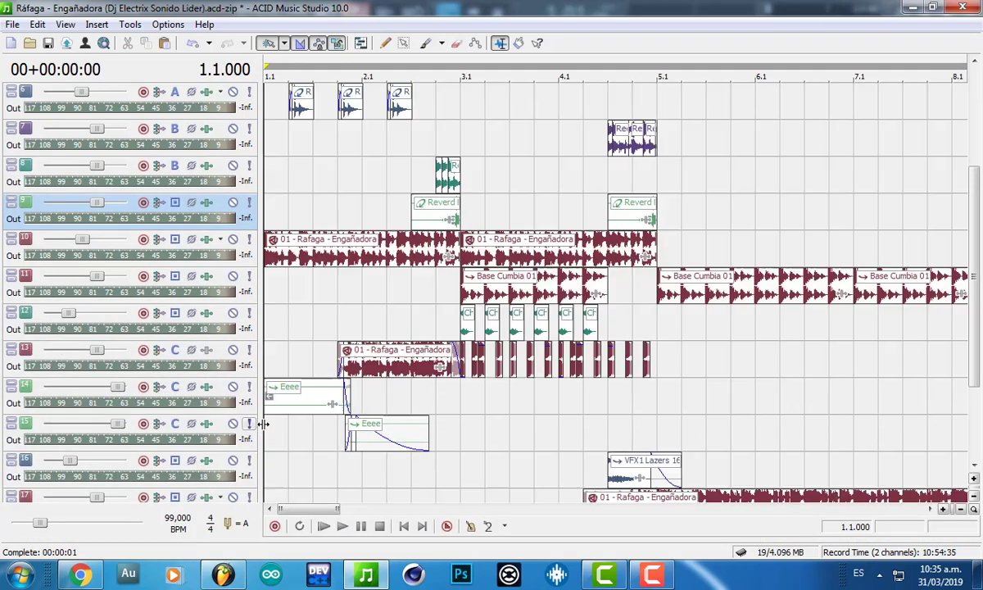
key(space)
- Examine the intro percussion, drum roll and Base Cumbia tracks while the full remix plays
scroll(288, 430, down, 1)
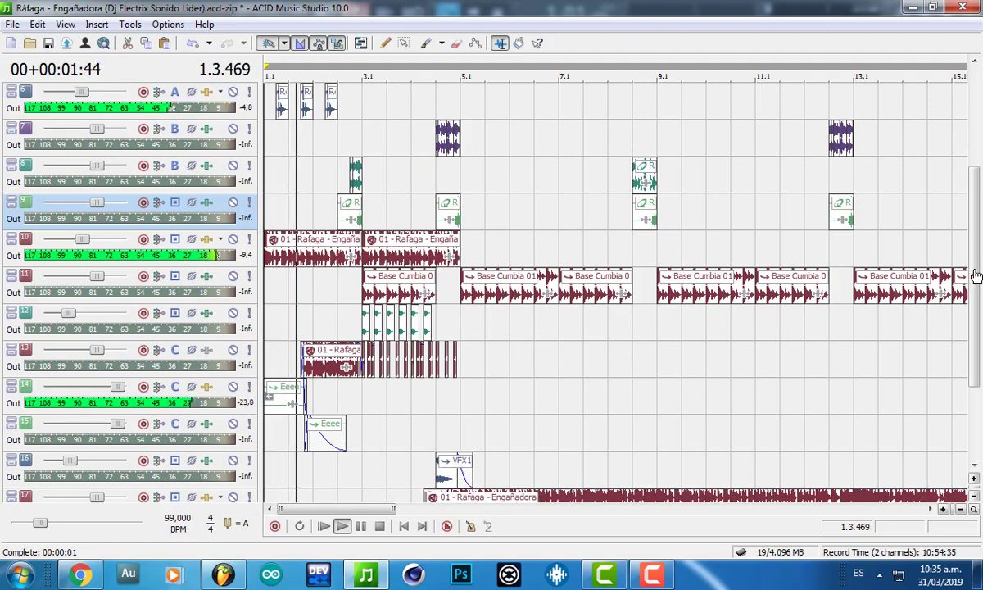
scroll(976, 276, up, 4)
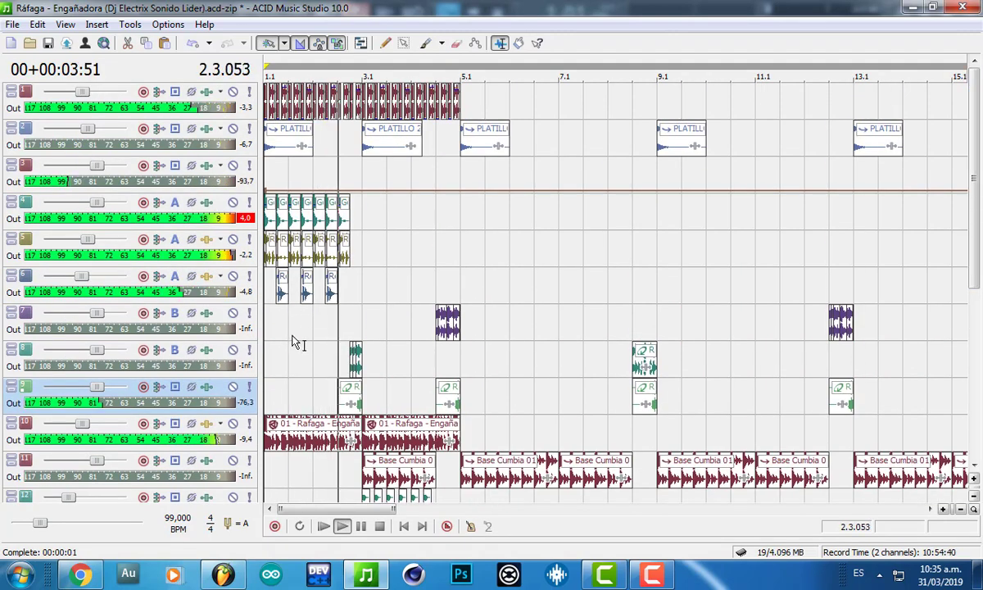
click(293, 337)
key(Up)
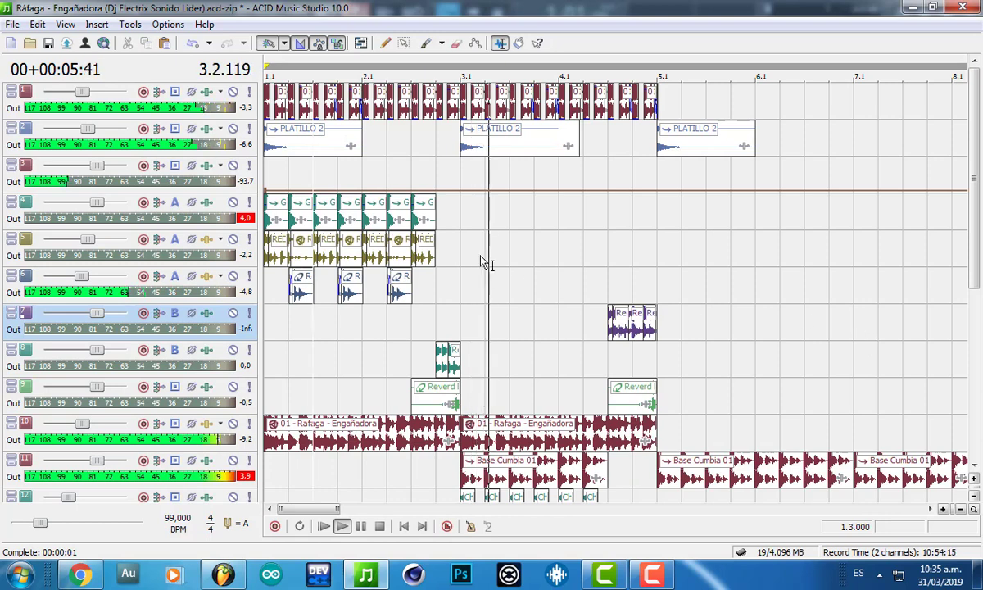
click(430, 299)
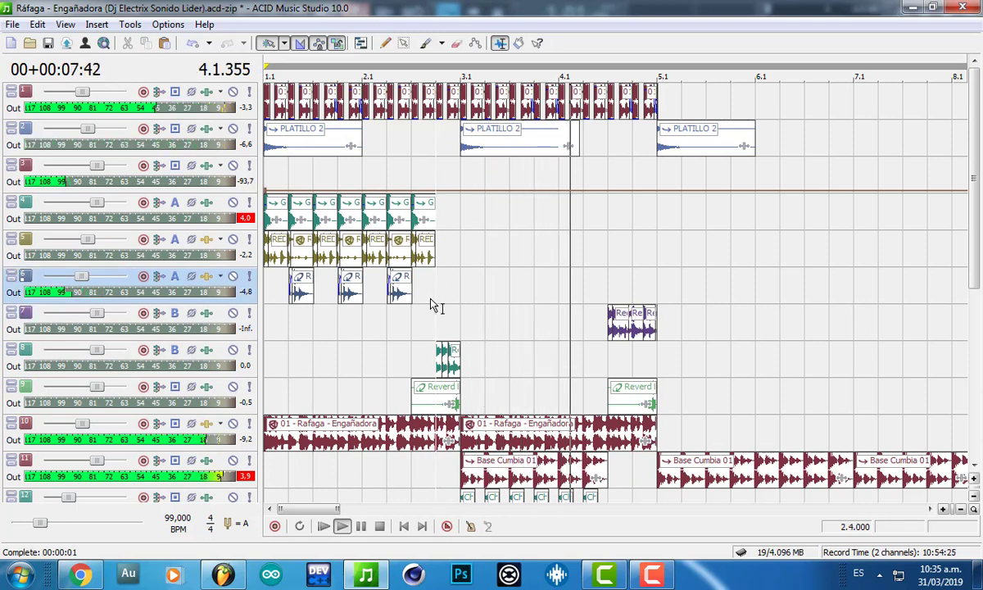
scroll(431, 301, down, 1)
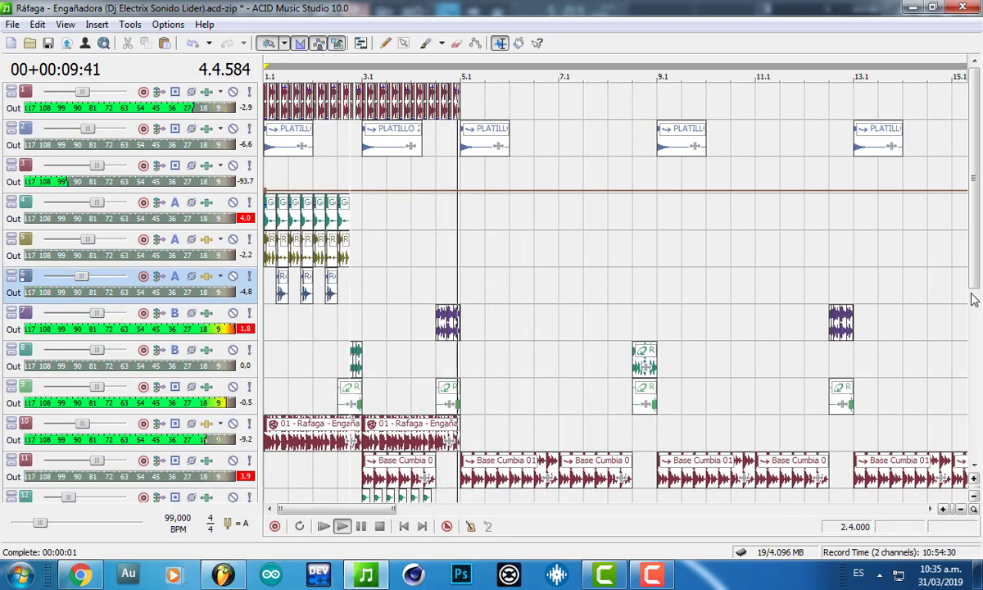
scroll(246, 303, down, 4)
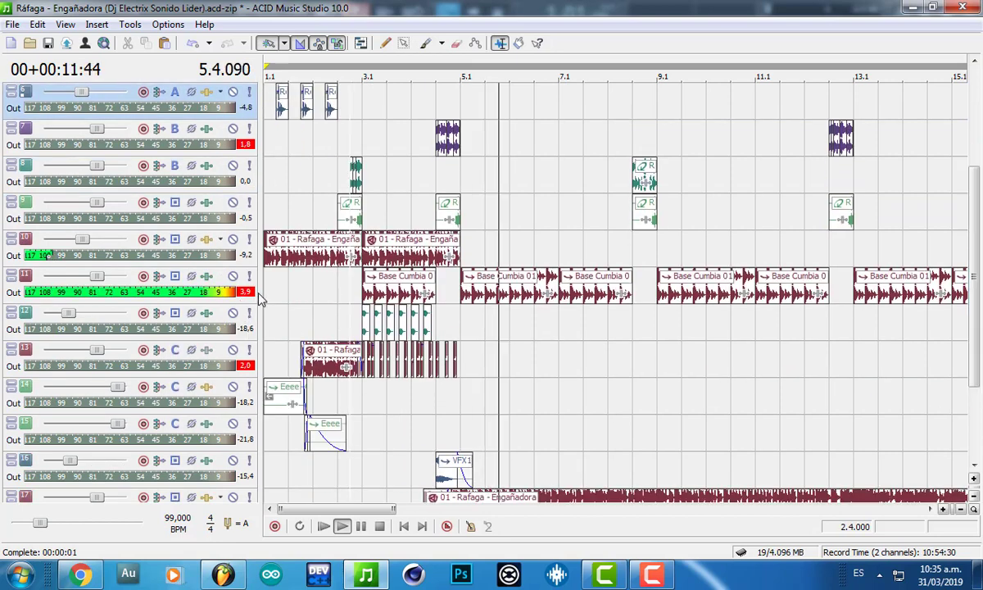
- Solo the Rafaga - Engañadora copy on track 10 and open its effects chain
click(254, 285)
scroll(252, 248, up, 3)
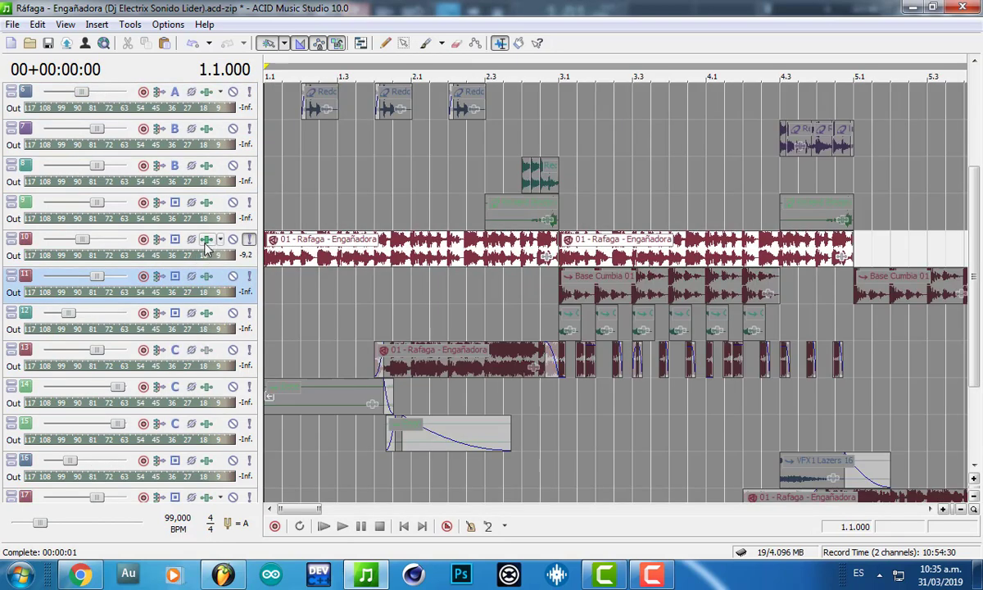
click(207, 240)
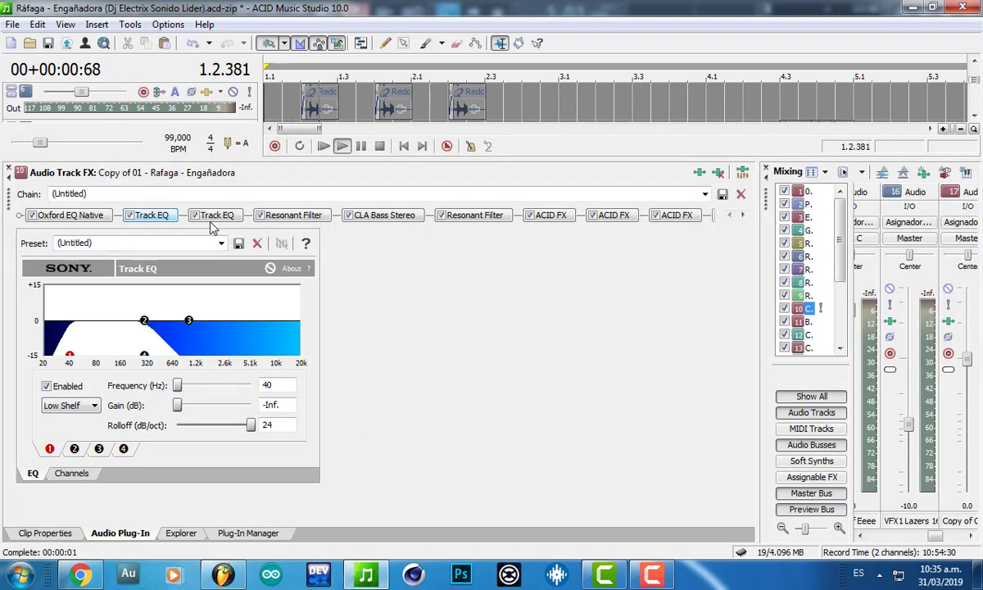
- Examine the Resonant Filter, CLA Bass Stereo and Bass Rider Stereo effects on track 10 while it plays
click(321, 218)
click(379, 215)
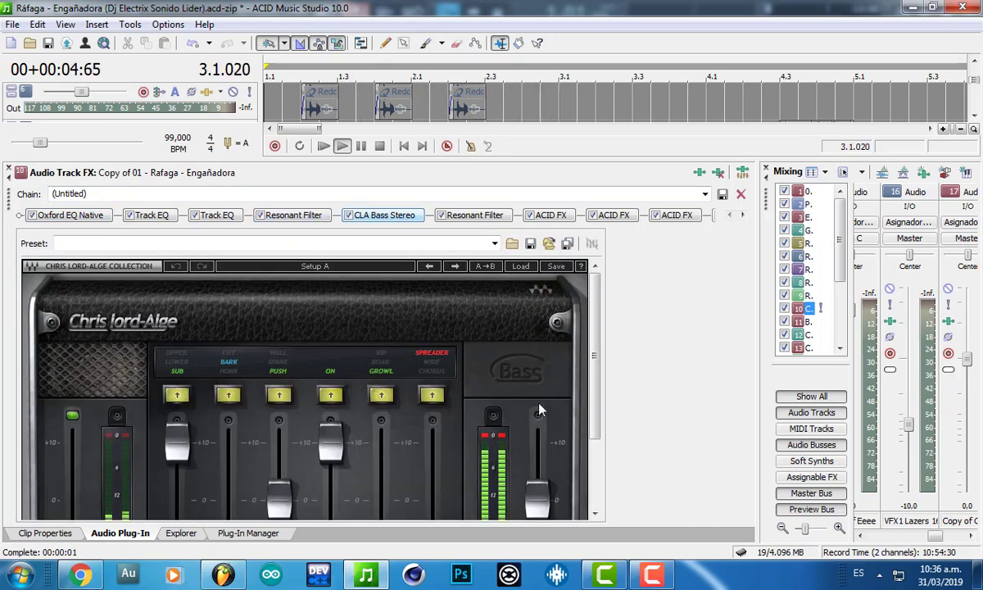
scroll(590, 407, down, 2)
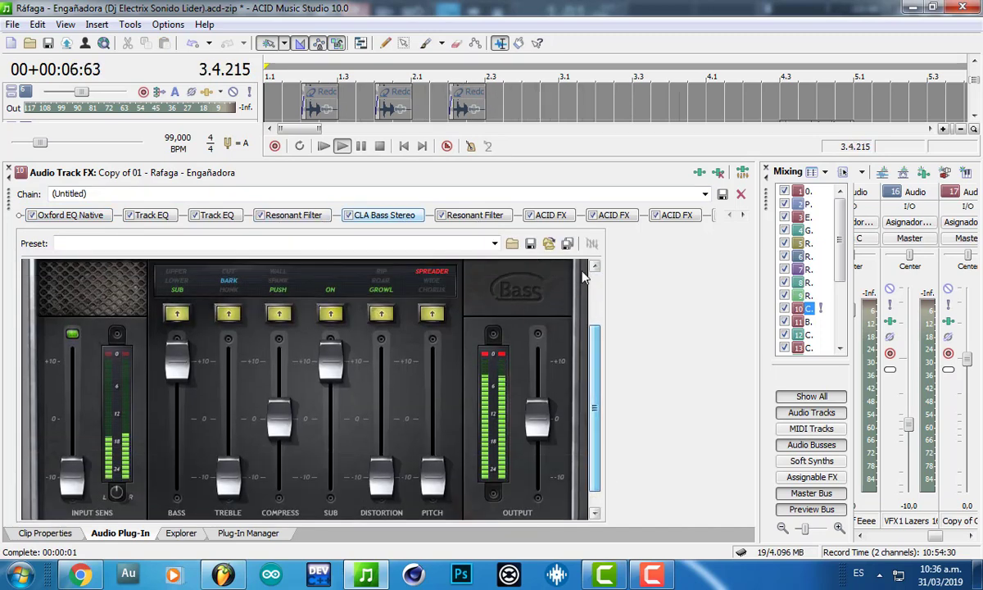
click(742, 217)
click(673, 215)
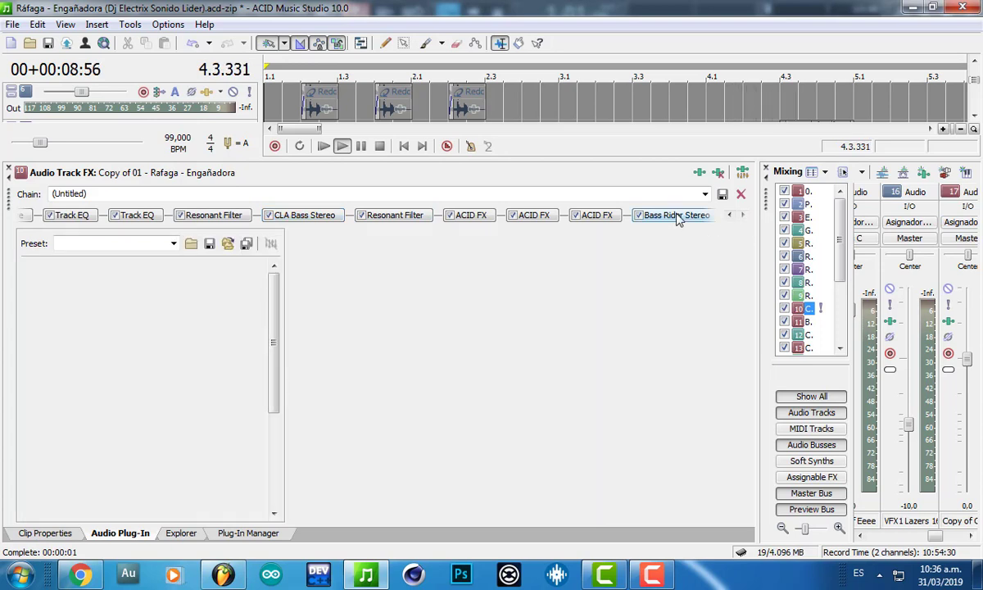
click(273, 111)
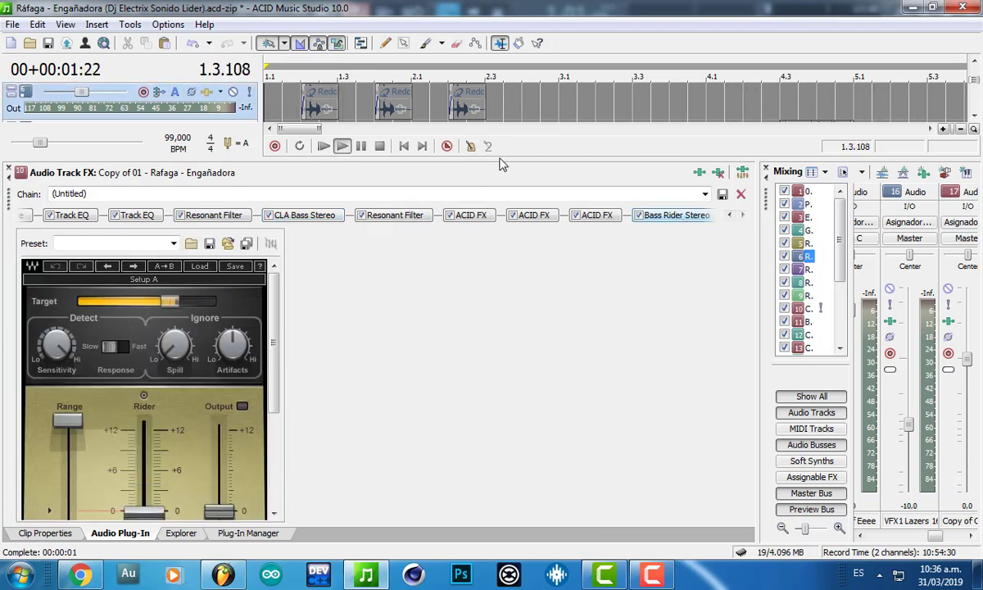
- Unsolo track 10 with the plug-in area reduced, and examine the arrangement down to the VDUB1 Downlifter track during playback
drag(502, 160, 482, 463)
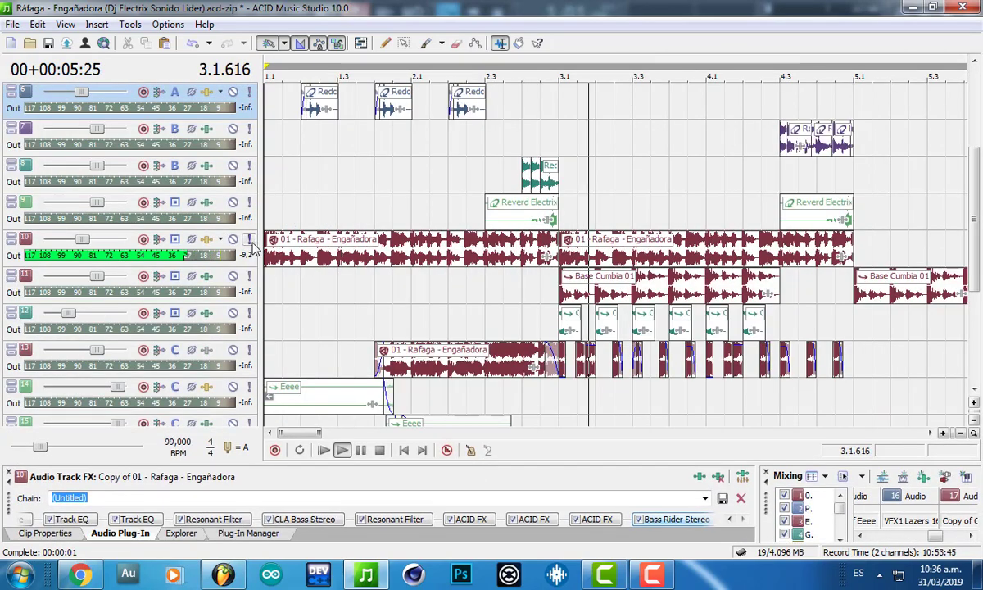
scroll(501, 317, down, 3)
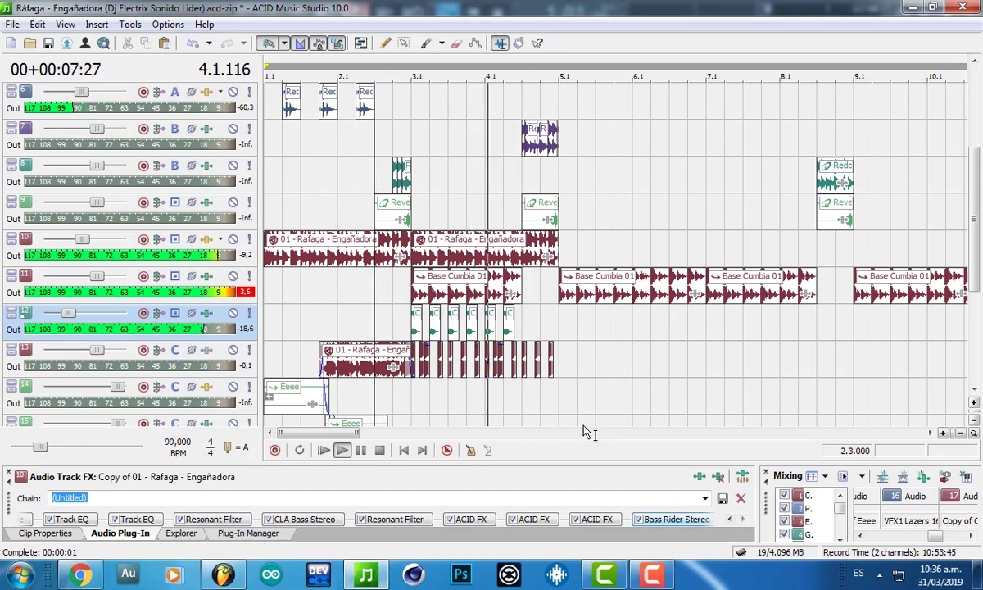
scroll(583, 432, down, 1)
drag(972, 245, 972, 220)
scroll(973, 220, down, 5)
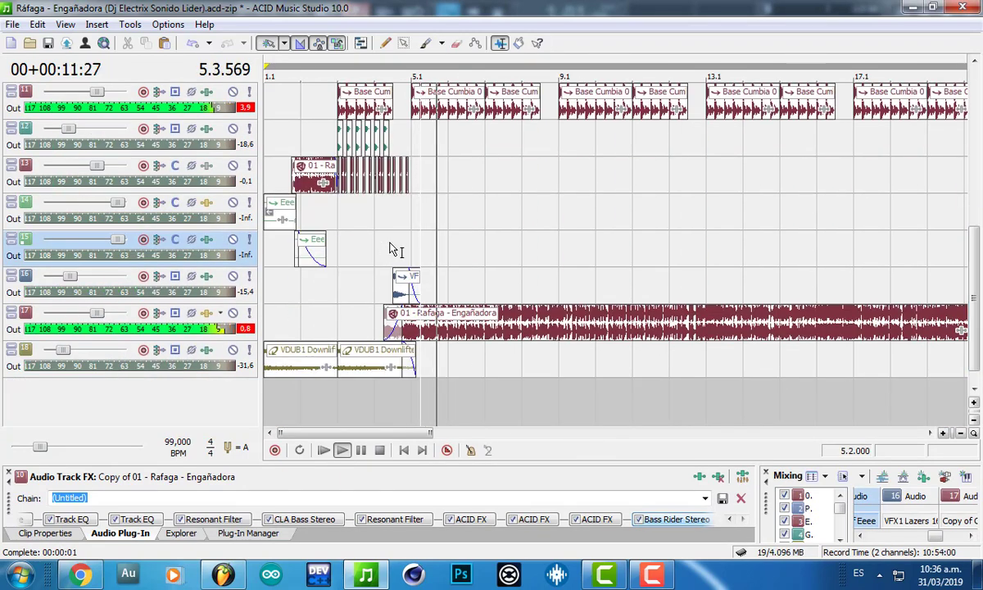
click(565, 217)
scroll(565, 217, down, 3)
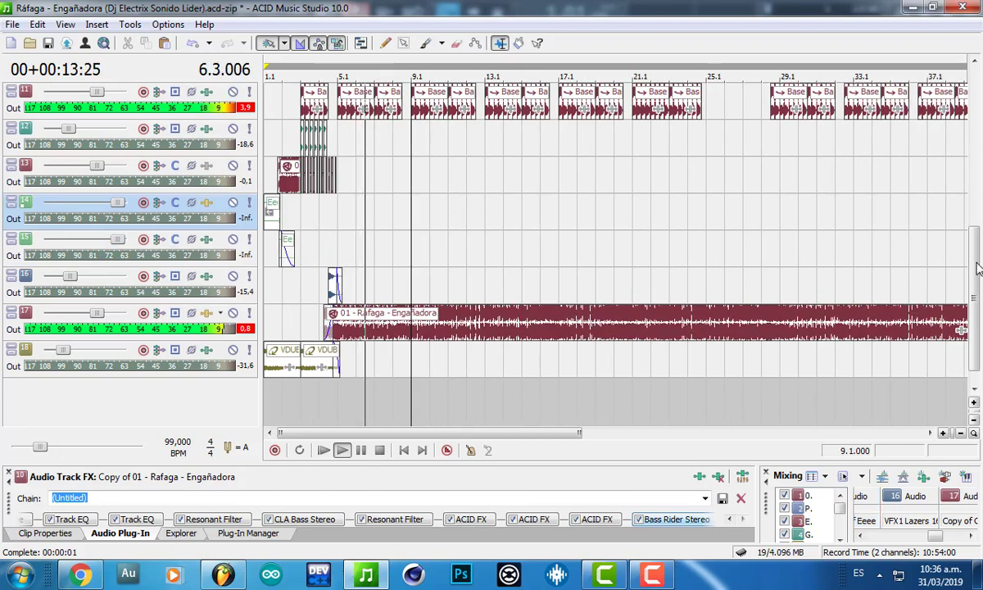
- Inspect the effects chain of the Redoble 01 Electrix track 8 and the Track EQ on Bus B
drag(977, 268, 968, 167)
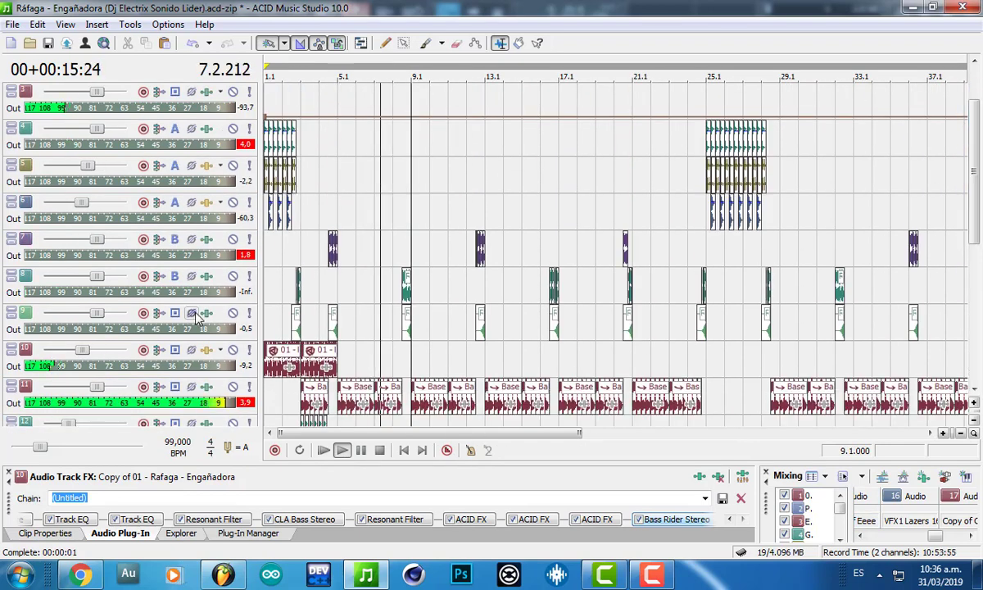
click(206, 279)
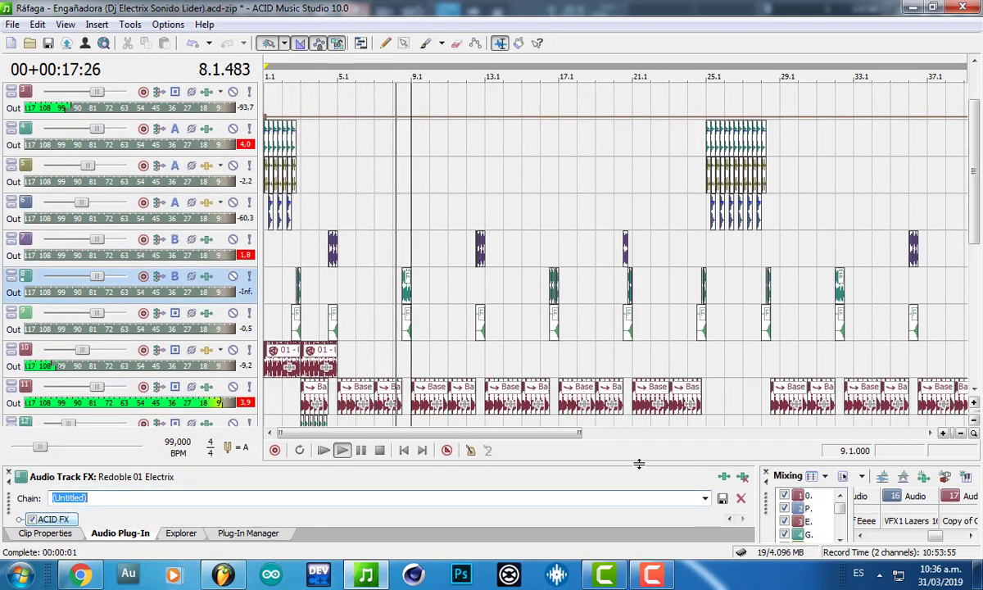
drag(639, 463, 606, 333)
mouse_move(940, 537)
mouse_down()
mouse_move(962, 537)
mouse_move(937, 538)
mouse_move(946, 537)
mouse_up()
click(897, 465)
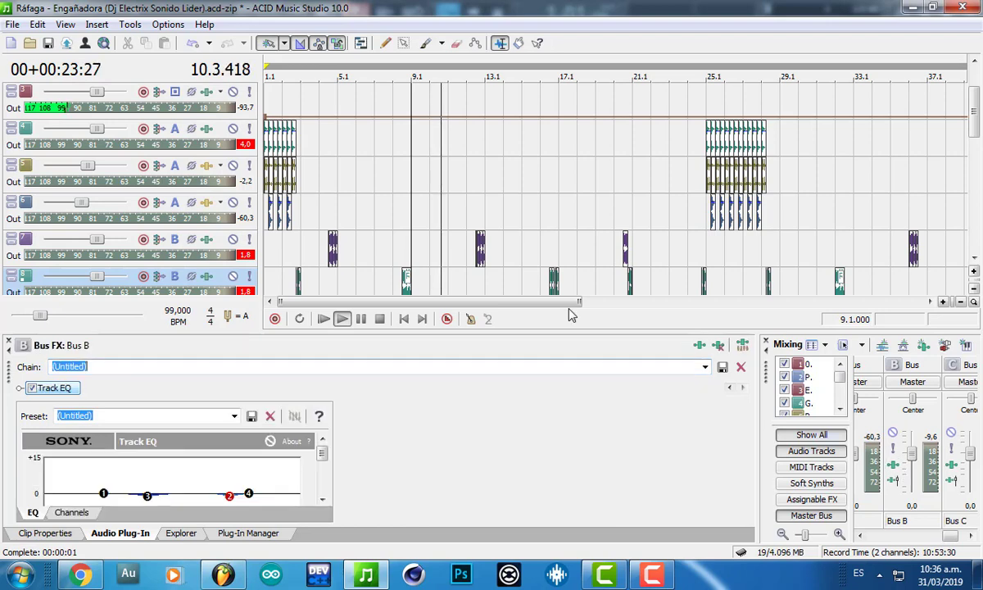
- Enlarge the Bus B Track EQ view and listen to the drum roll clips on track 7 just before measure 13
drag(515, 332, 487, 295)
click(472, 182)
scroll(473, 182, up, 4)
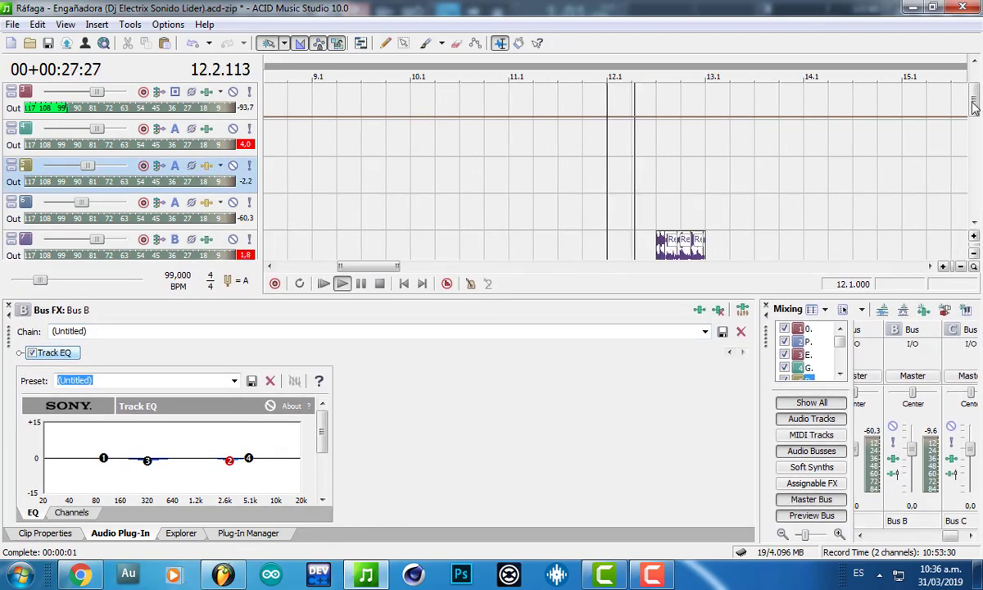
mouse_move(973, 106)
mouse_down()
mouse_move(972, 151)
mouse_move(972, 127)
mouse_up()
click(687, 248)
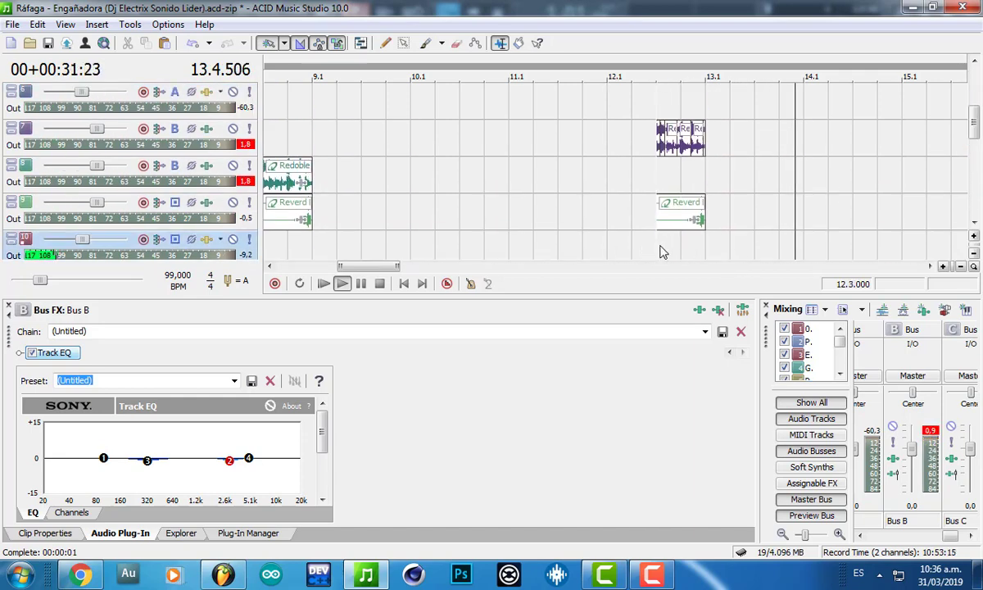
- Zoom in before measure 13, solo track 9 to listen to the Reverd Electrix clip, and unsolo it
key(Up)
key(Up)
key(Up)
click(250, 204)
key(space)
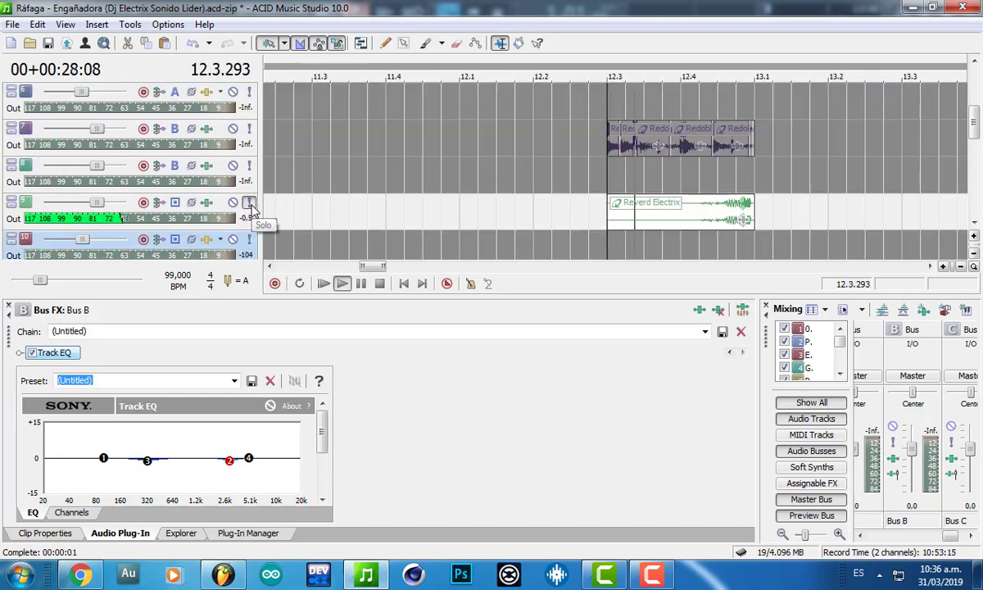
click(250, 204)
click(756, 177)
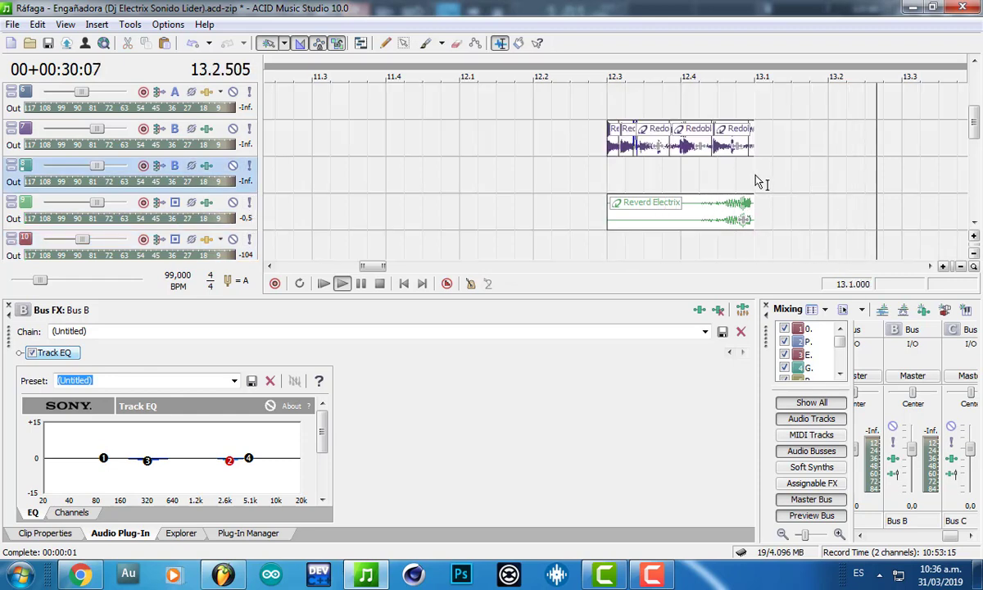
- Look over the drum roll and reverb clips on tracks 6 to 9 between measures 15 and 29
scroll(756, 177, down, 6)
click(568, 254)
scroll(557, 246, up, 5)
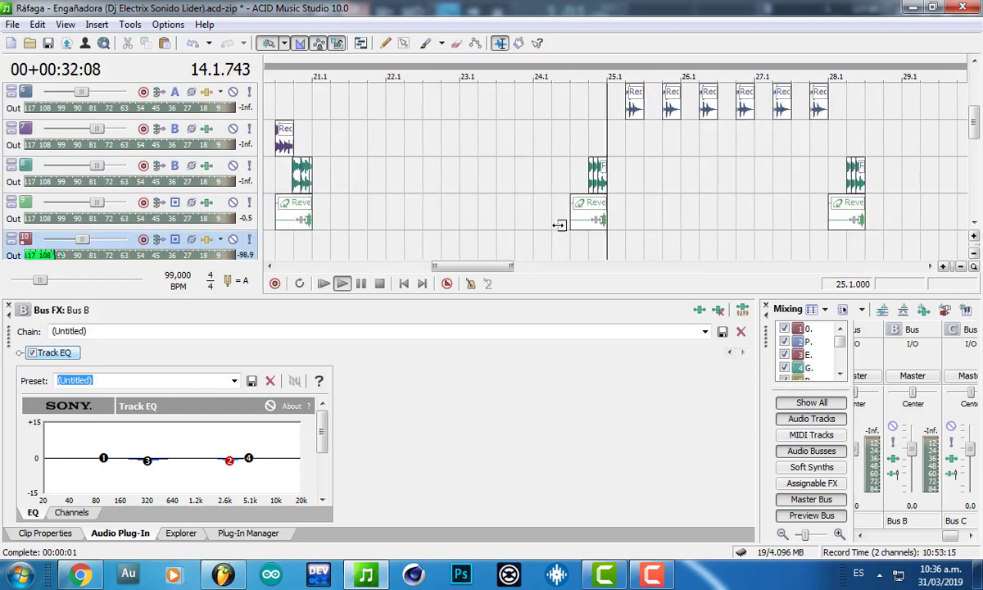
scroll(276, 245, down, 2)
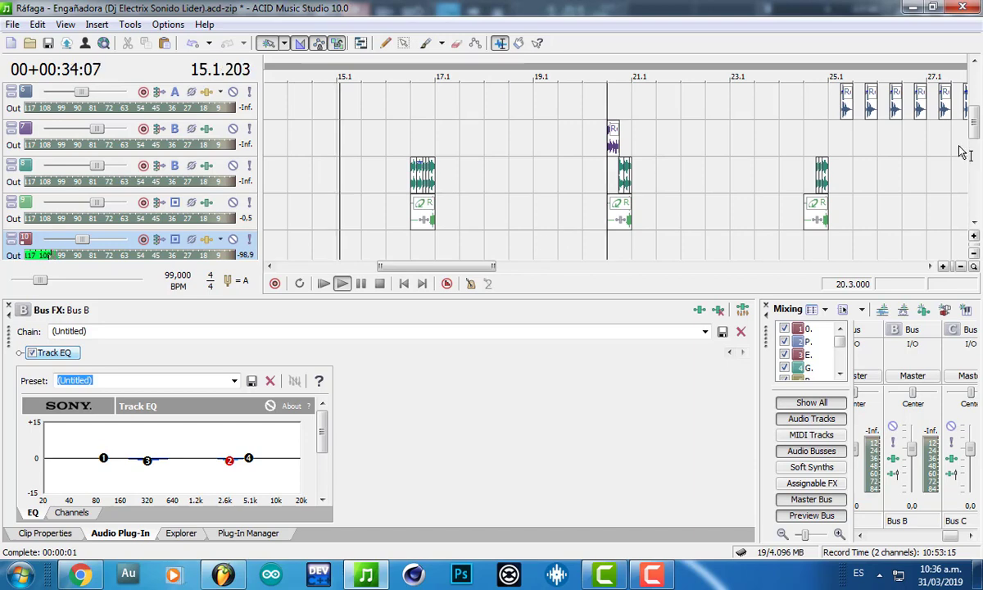
- Inspect the Track EQ settings on track 17, which holds the original Rafaga - Engañadora song
drag(974, 119, 969, 165)
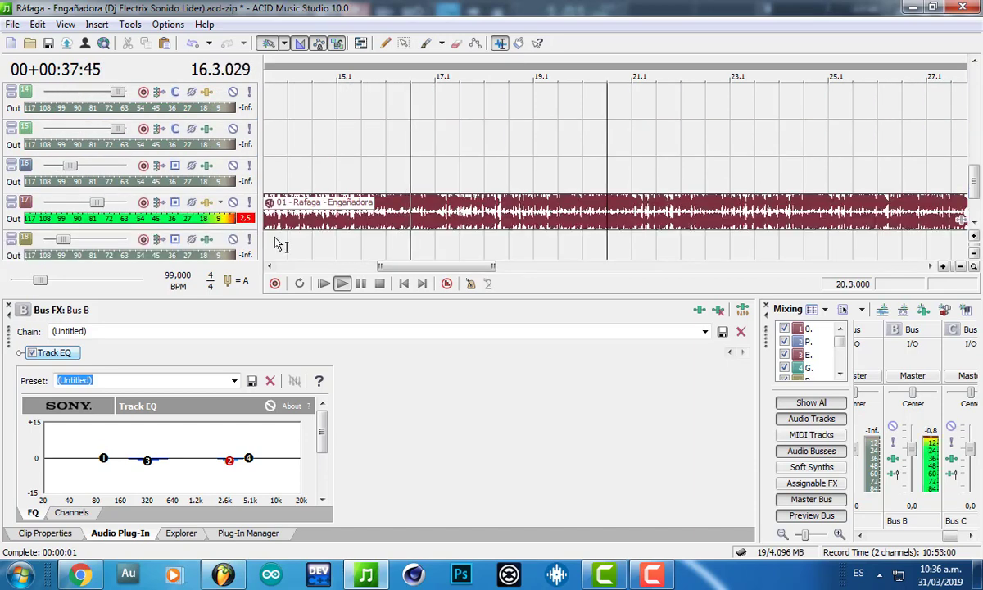
click(215, 205)
click(58, 352)
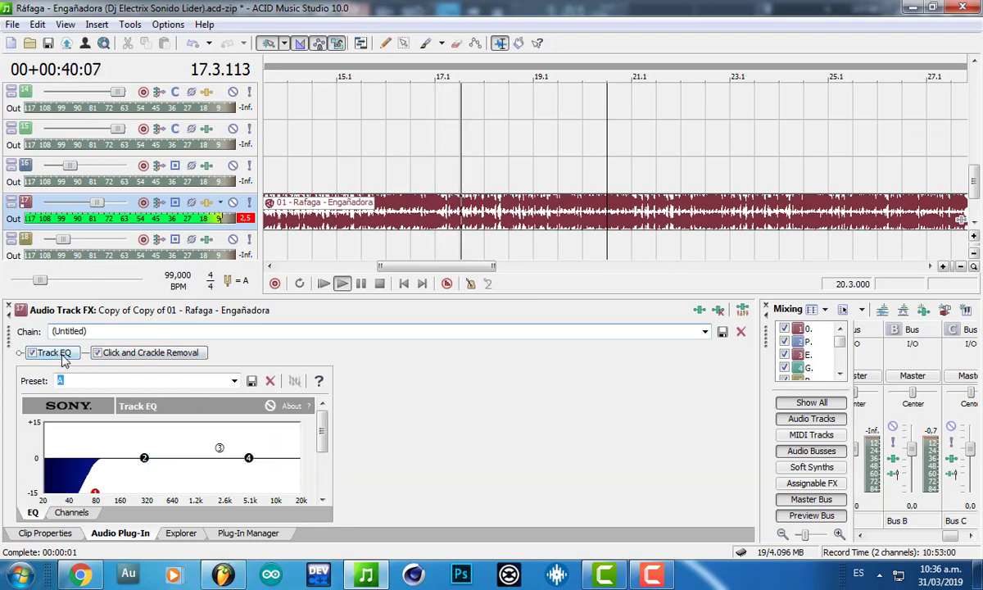
scroll(303, 430, down, 5)
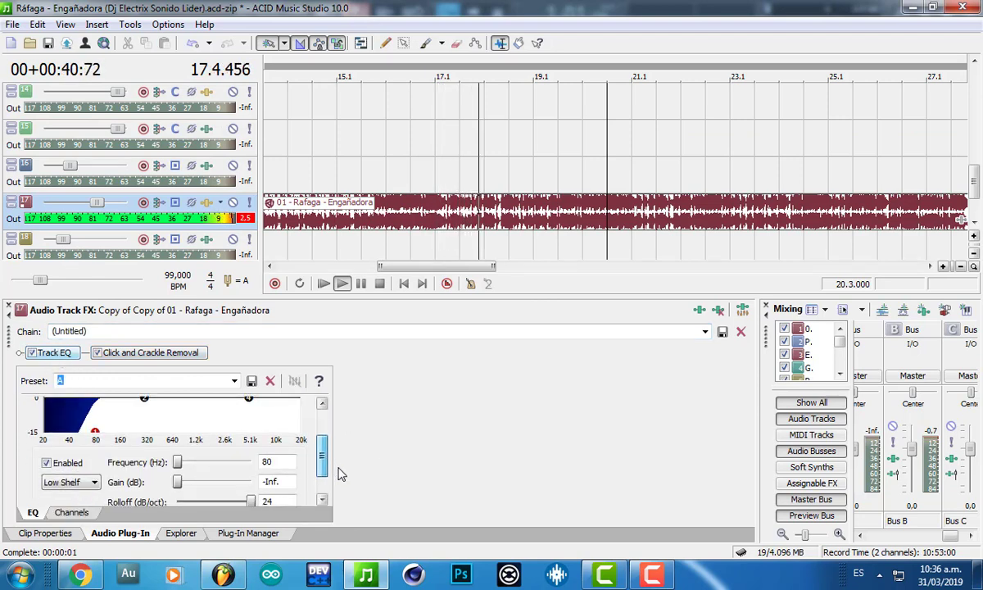
scroll(344, 481, up, 5)
click(696, 226)
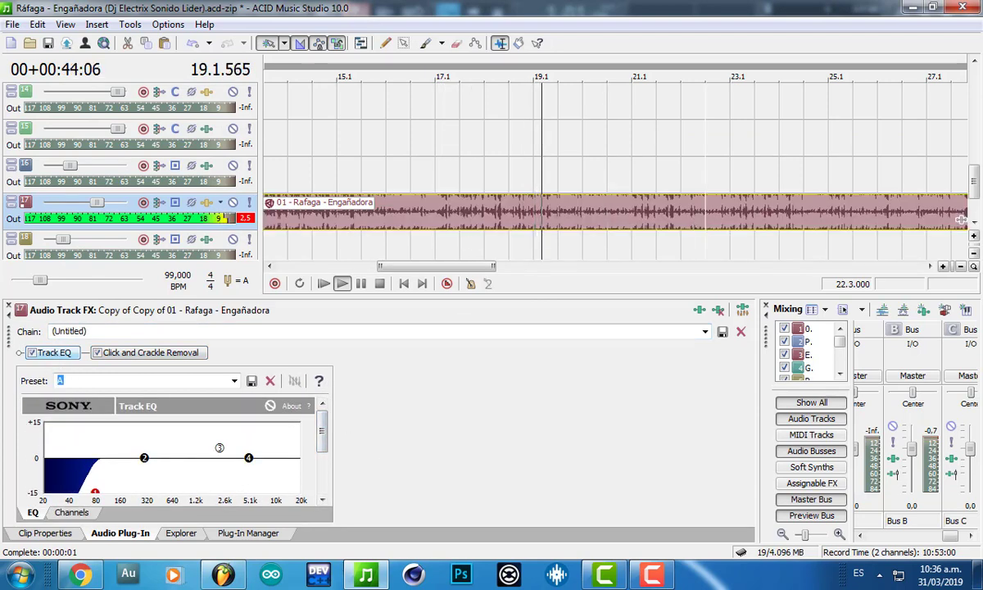
- Inspect the Track Compressor settings of the PLATILLO 2 track down to the attack and release values
drag(975, 186, 958, 89)
click(208, 129)
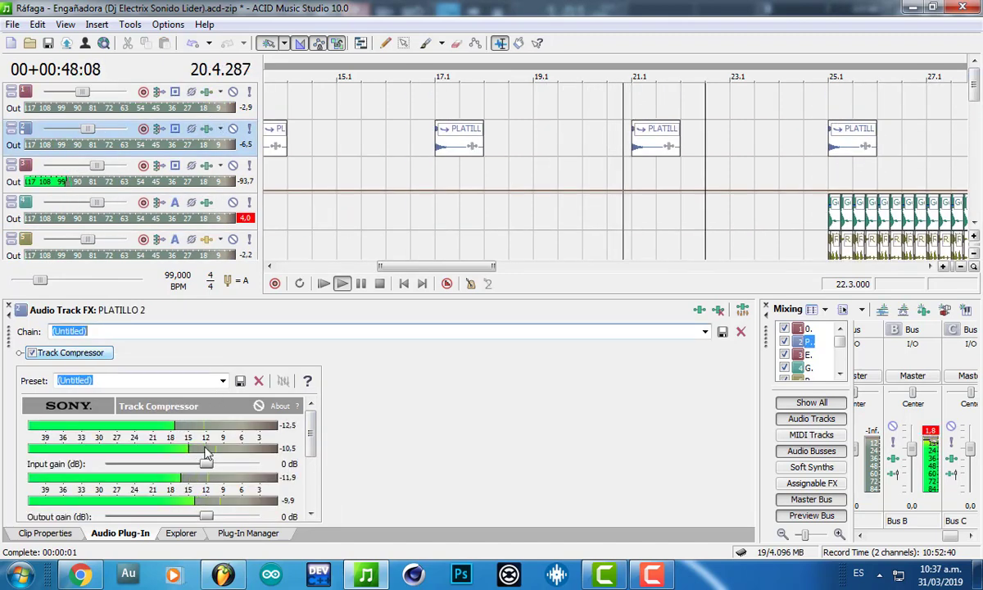
scroll(326, 503, down, 5)
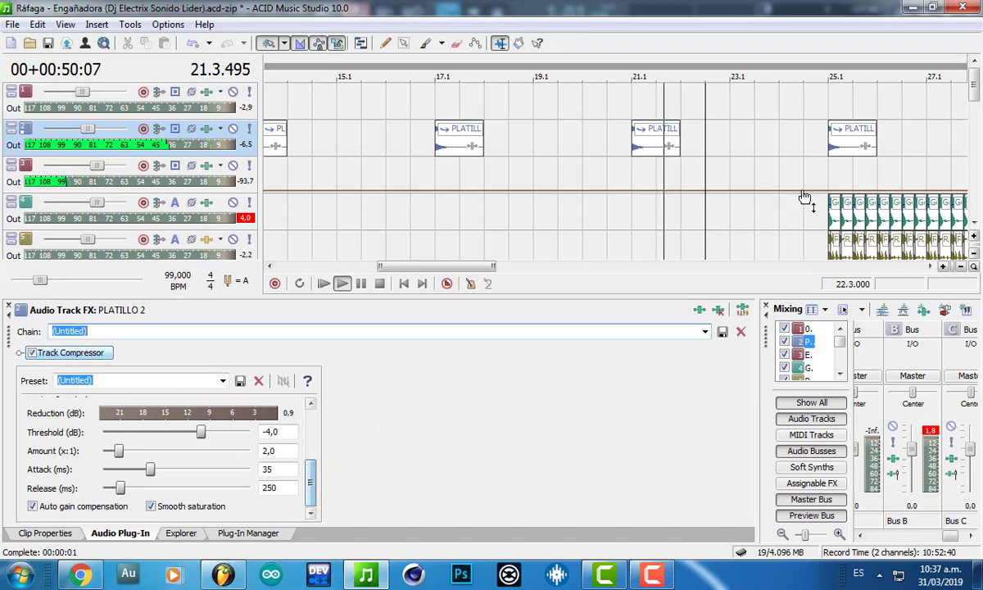
- Examine the C1 comp Stereo effect on Bus A while the percussion clips from measure 25 play
click(830, 154)
scroll(831, 154, down, 1)
scroll(830, 154, up, 1)
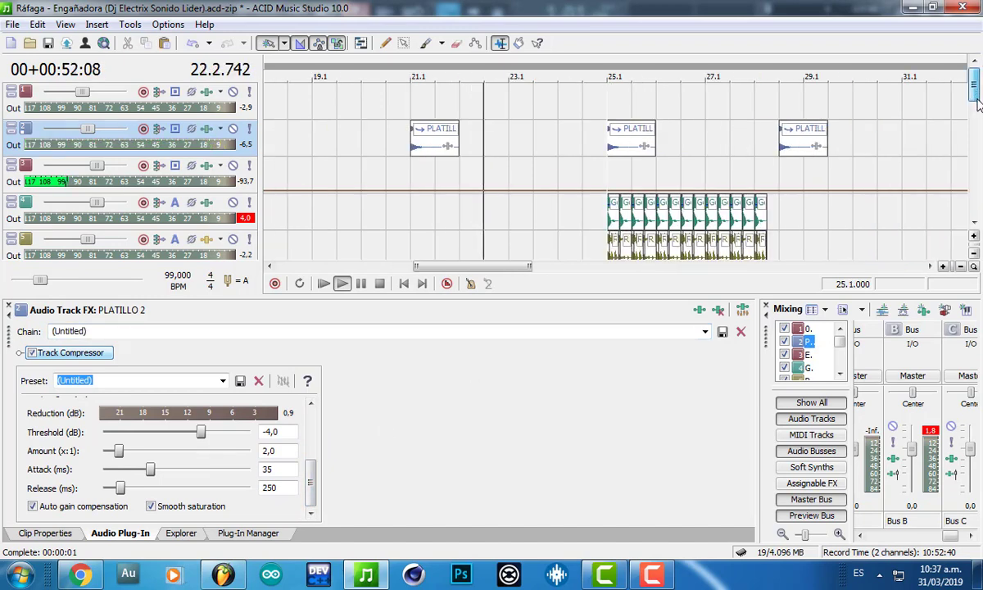
drag(976, 106, 977, 113)
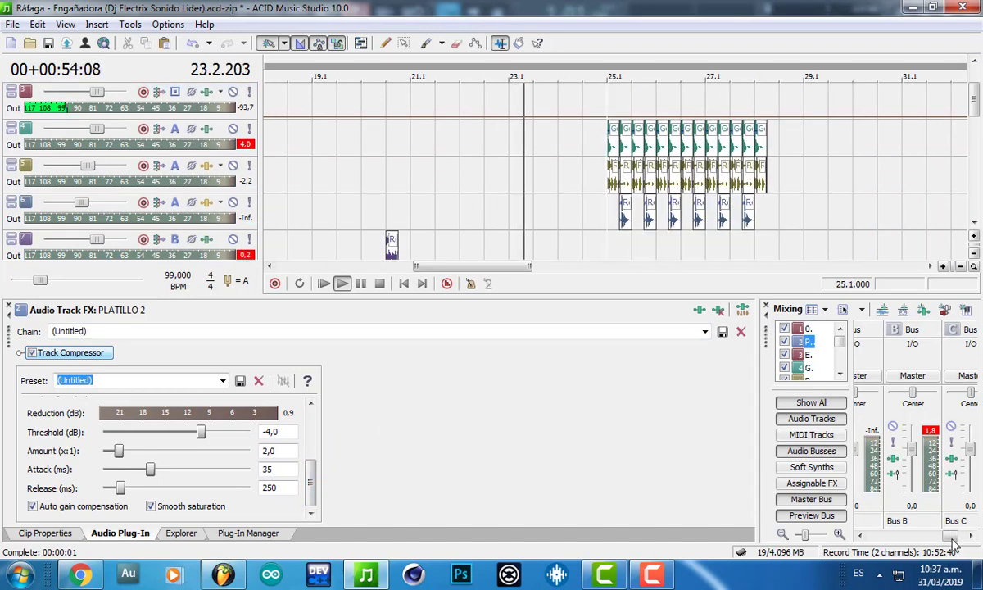
drag(953, 539, 948, 537)
click(928, 459)
click(870, 459)
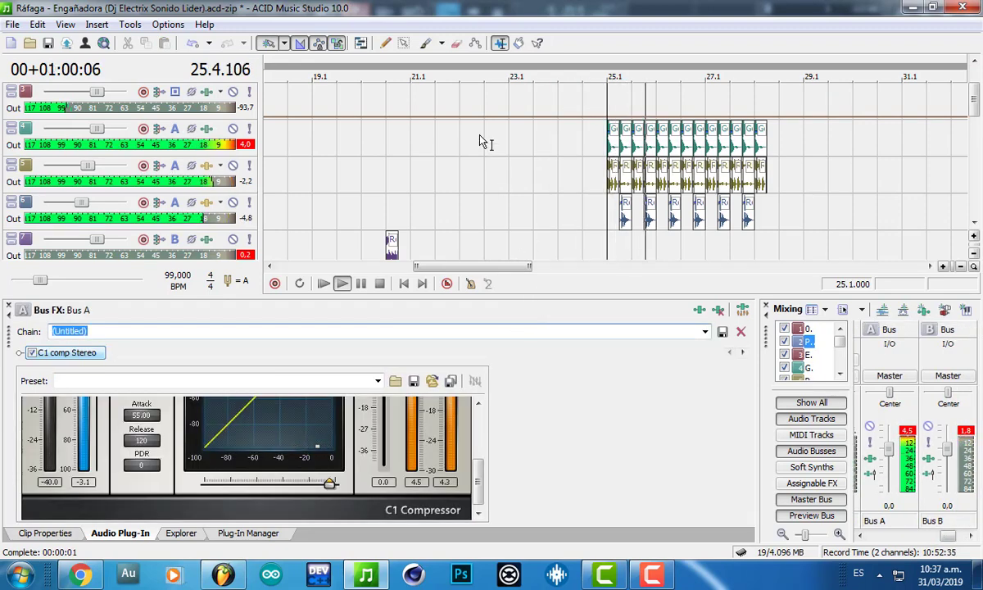
drag(491, 300, 397, 321)
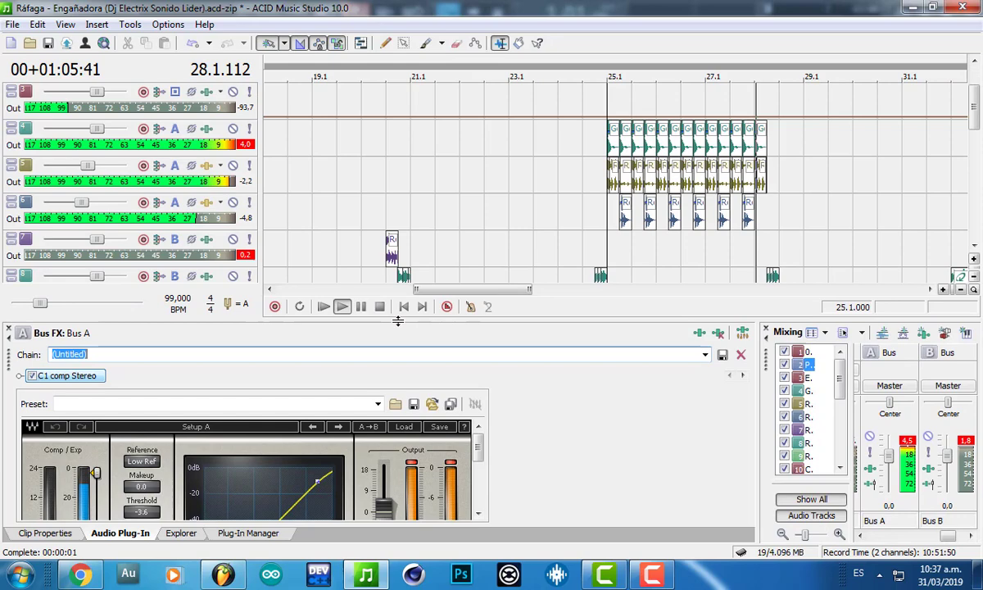
- Place the cursor at measure 29 and show the Master effects chain in an enlarged plug-in area
click(813, 221)
scroll(813, 221, down, 3)
drag(947, 538, 956, 538)
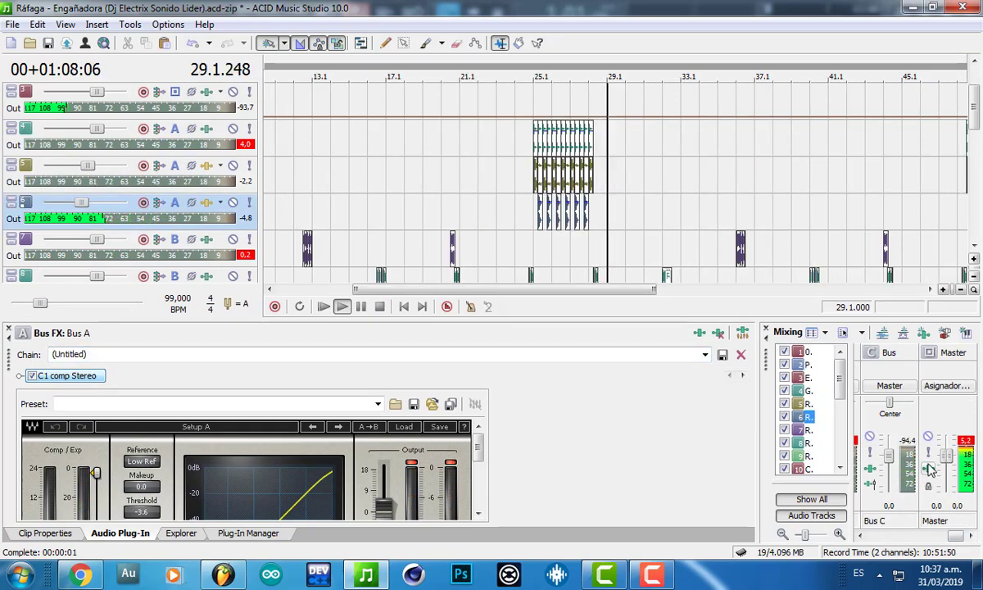
click(929, 468)
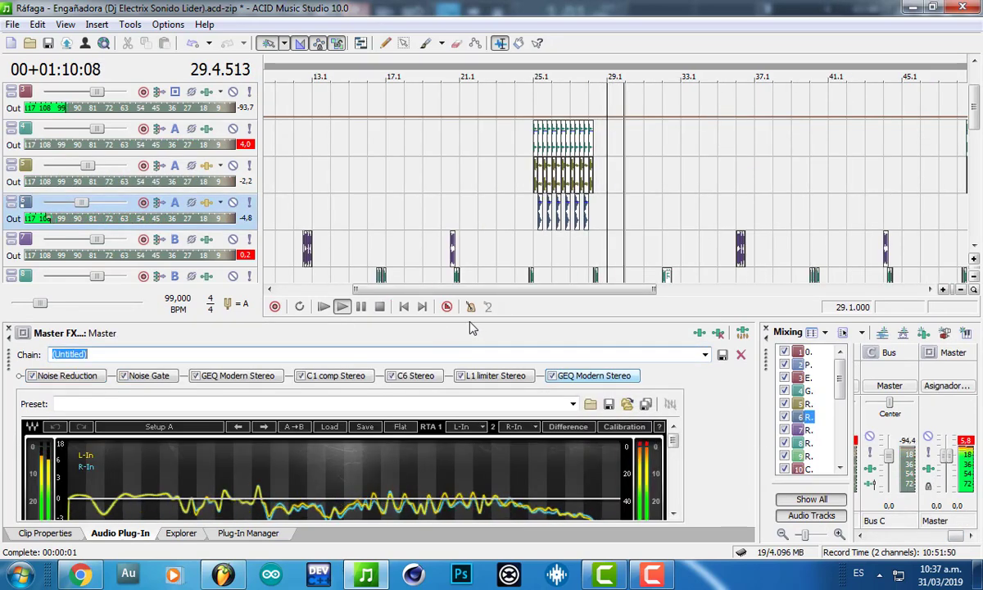
drag(472, 325, 395, 127)
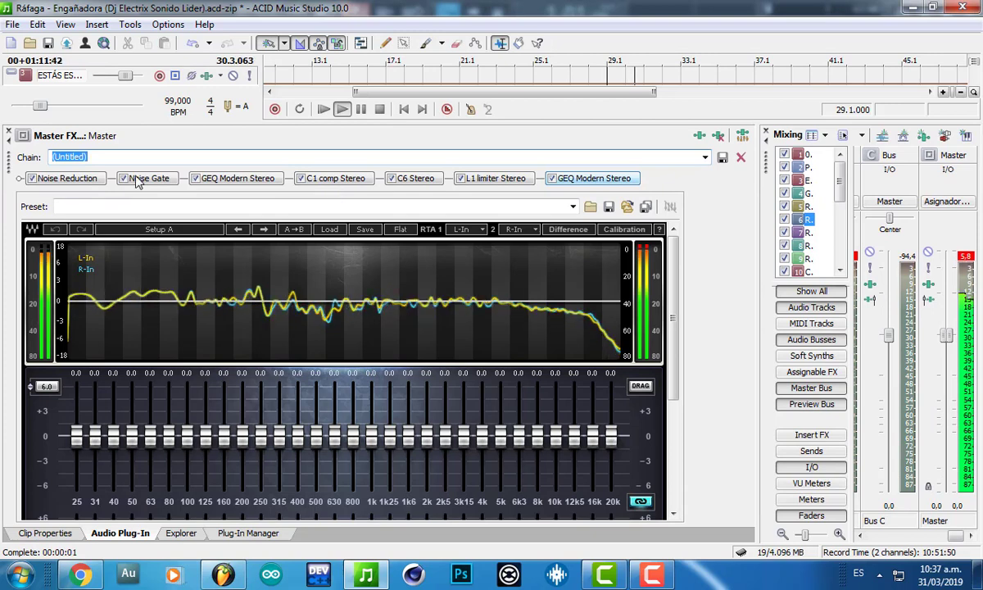
- Inspect the first GEQ Modern Stereo, C1 comp Stereo, C6 Stereo and L1 limiter Stereo effects on the Master
click(254, 177)
click(348, 179)
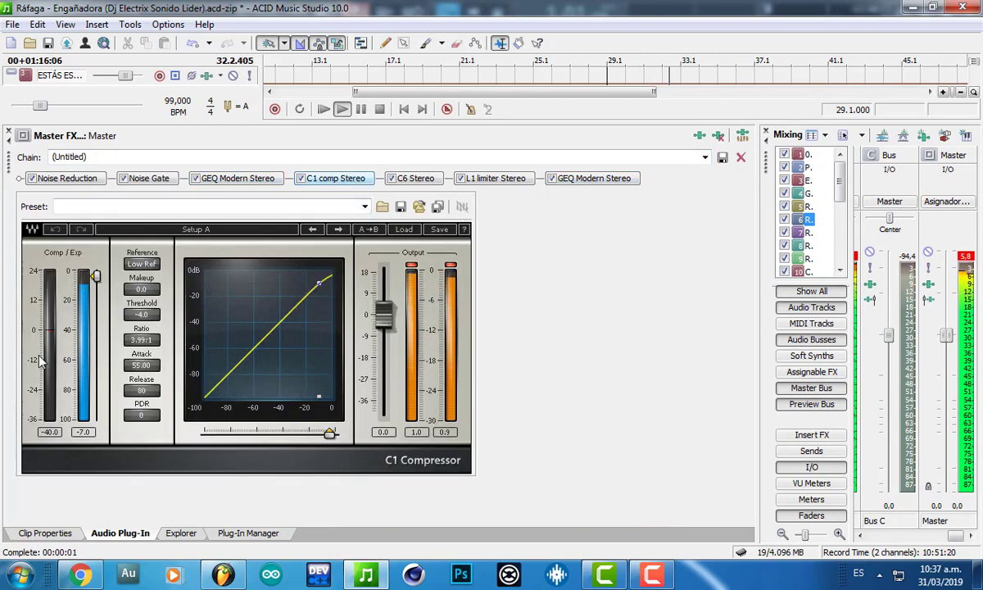
click(429, 181)
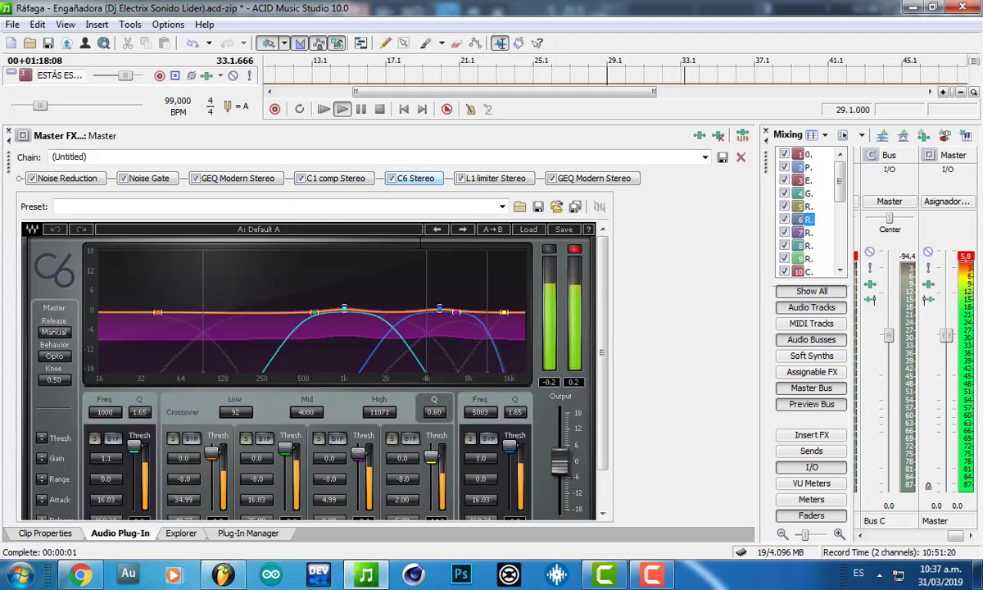
click(507, 181)
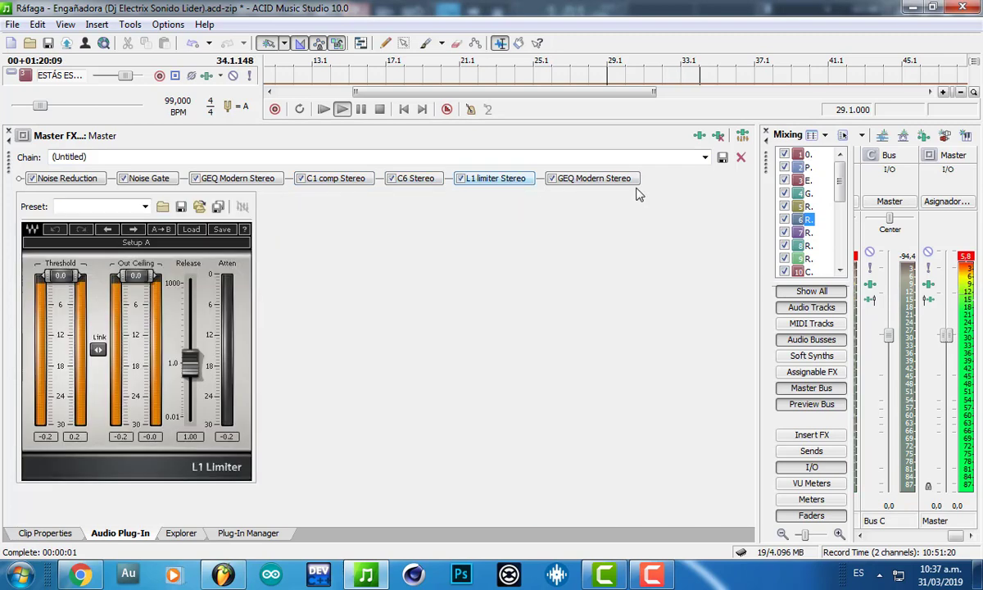
- Reduce the plug-in area and listen to the end of the arrangement from measure 72
drag(646, 123, 680, 418)
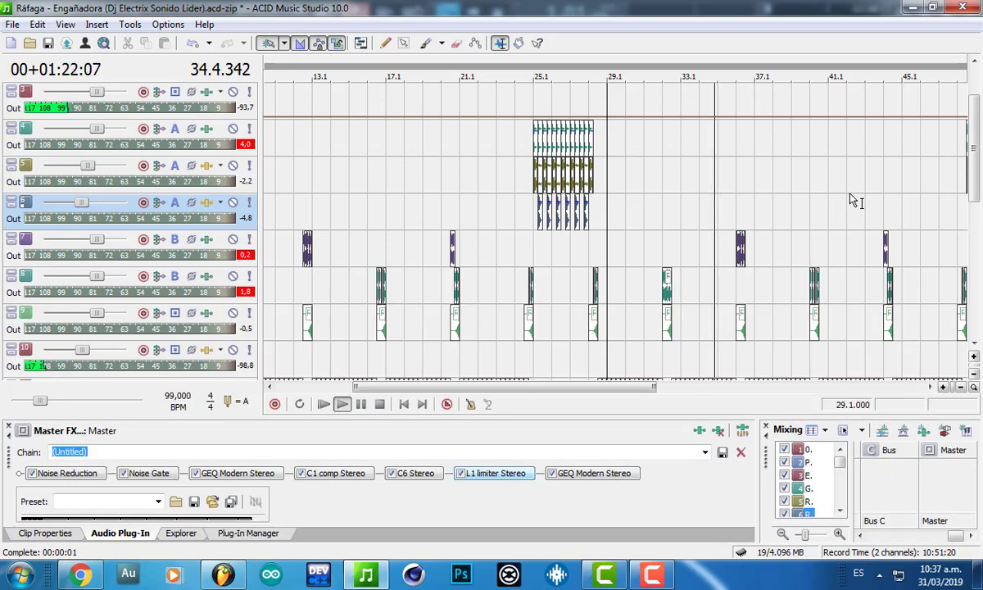
scroll(770, 238, down, 3)
scroll(882, 193, up, 4)
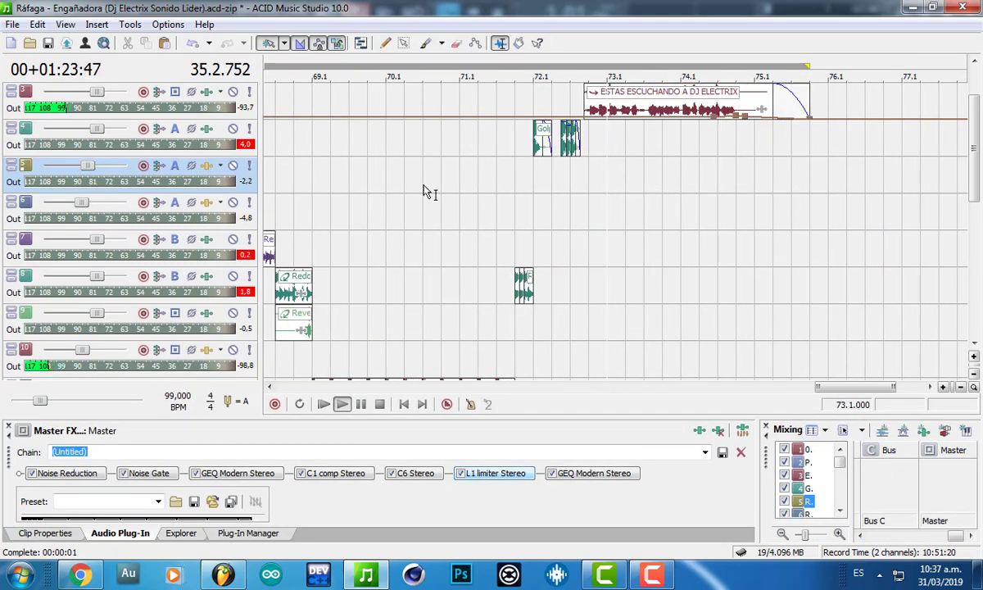
click(544, 181)
scroll(545, 184, up, 5)
scroll(540, 194, down, 4)
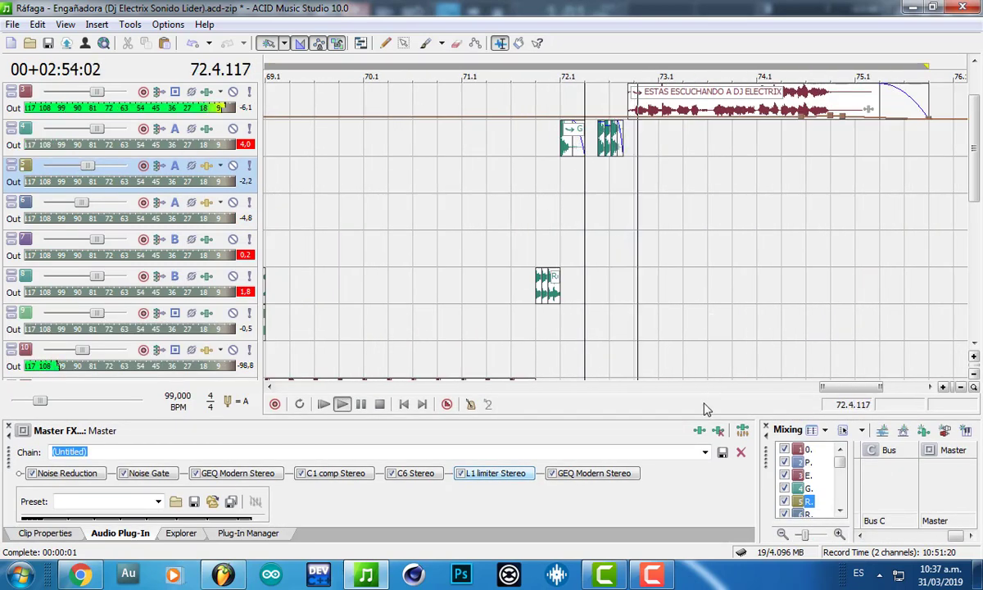
- Inspect the H-Delay Stereo effect on voice track 3 in an enlarged plug-in area and stop playback
drag(705, 419, 704, 228)
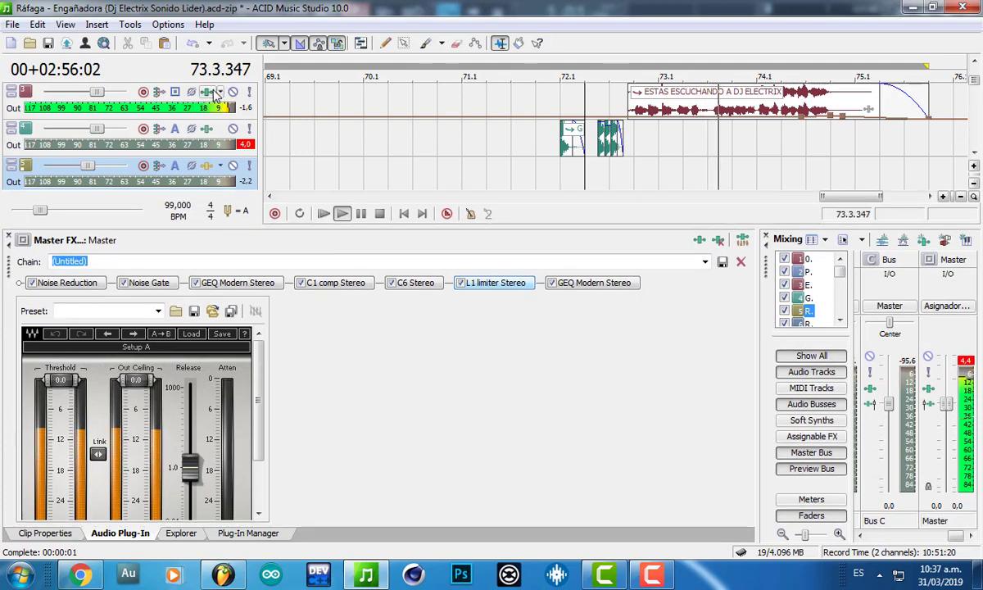
click(208, 93)
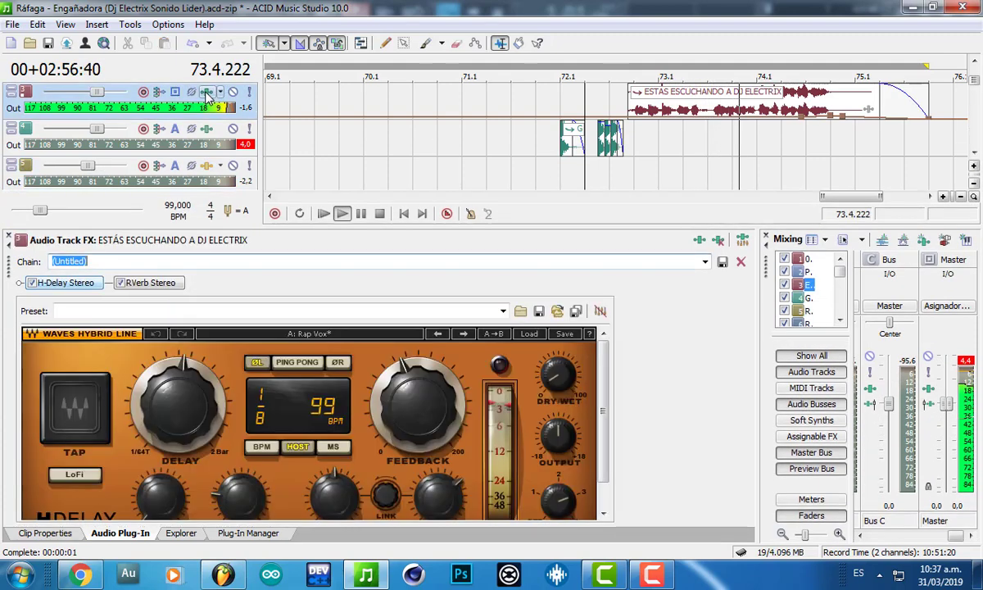
click(806, 151)
key(space)
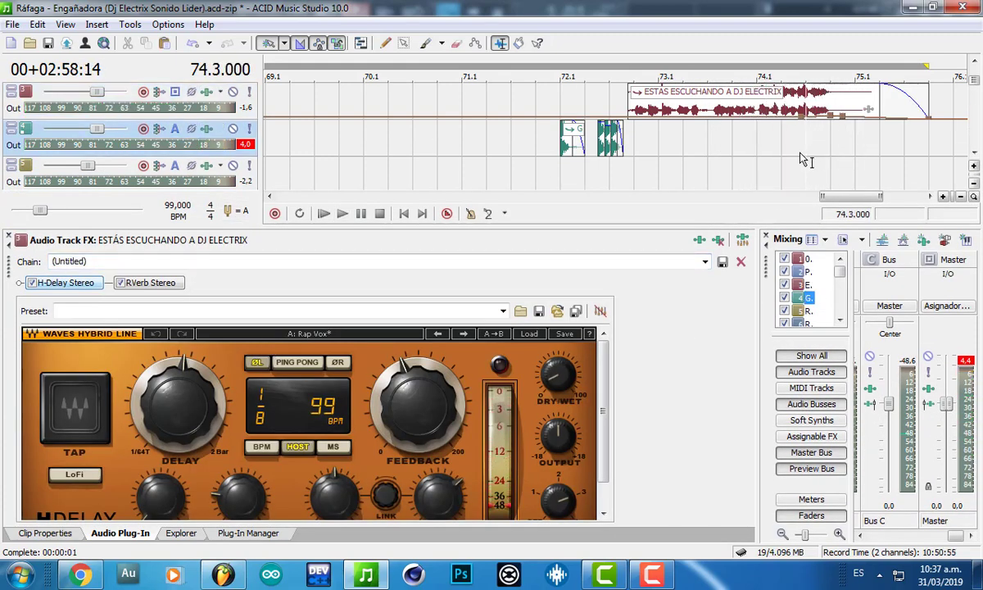